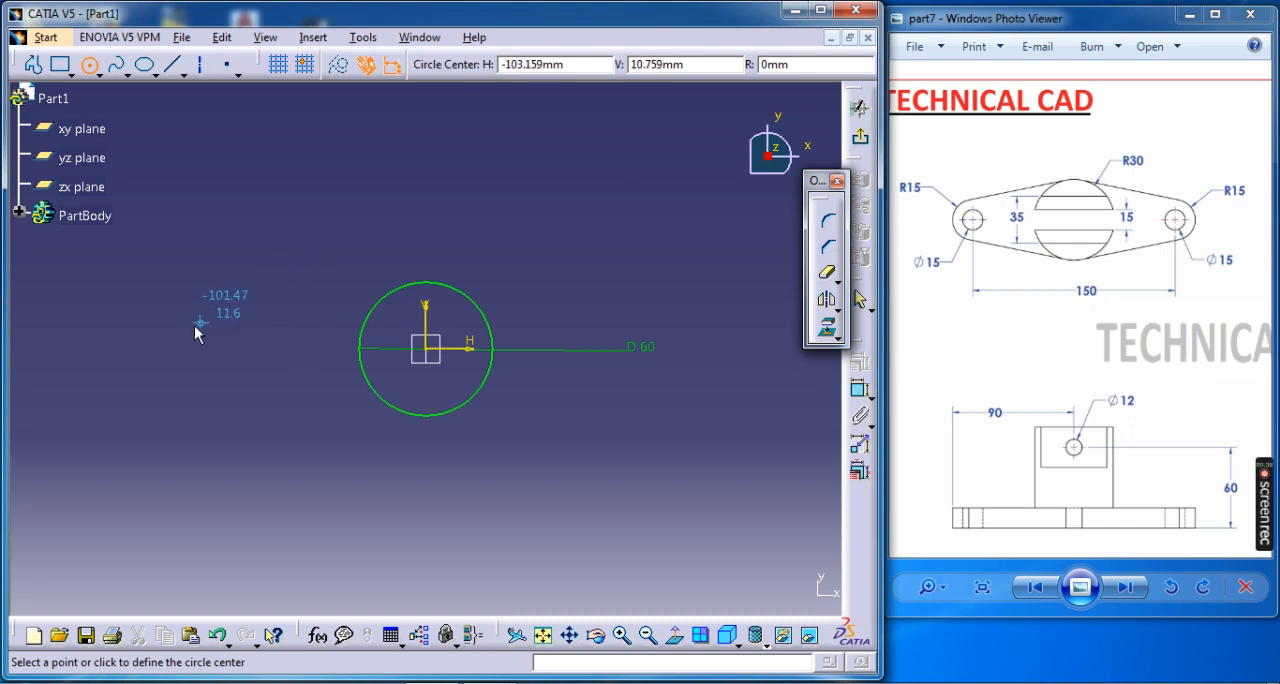
Draw a circle centred on the horizontal axis about 116 mm left of the origin and constrain its diameter to 15 mm.
click(170, 349)
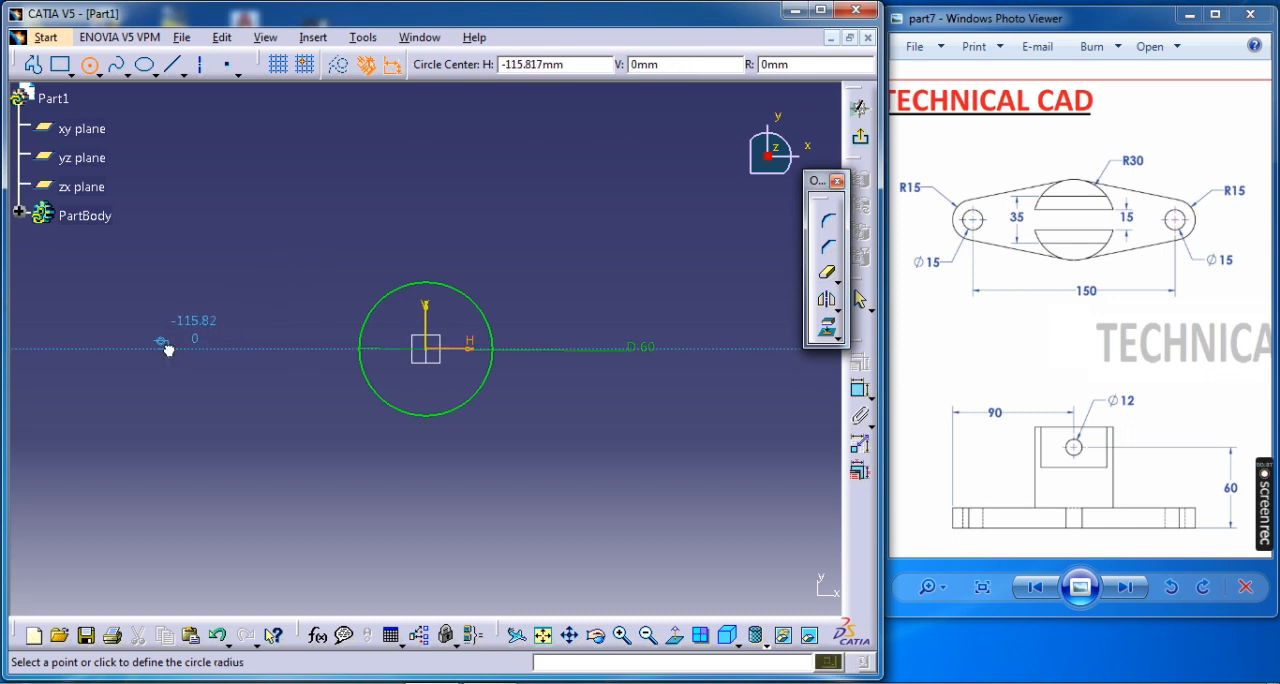
click(183, 364)
click(858, 390)
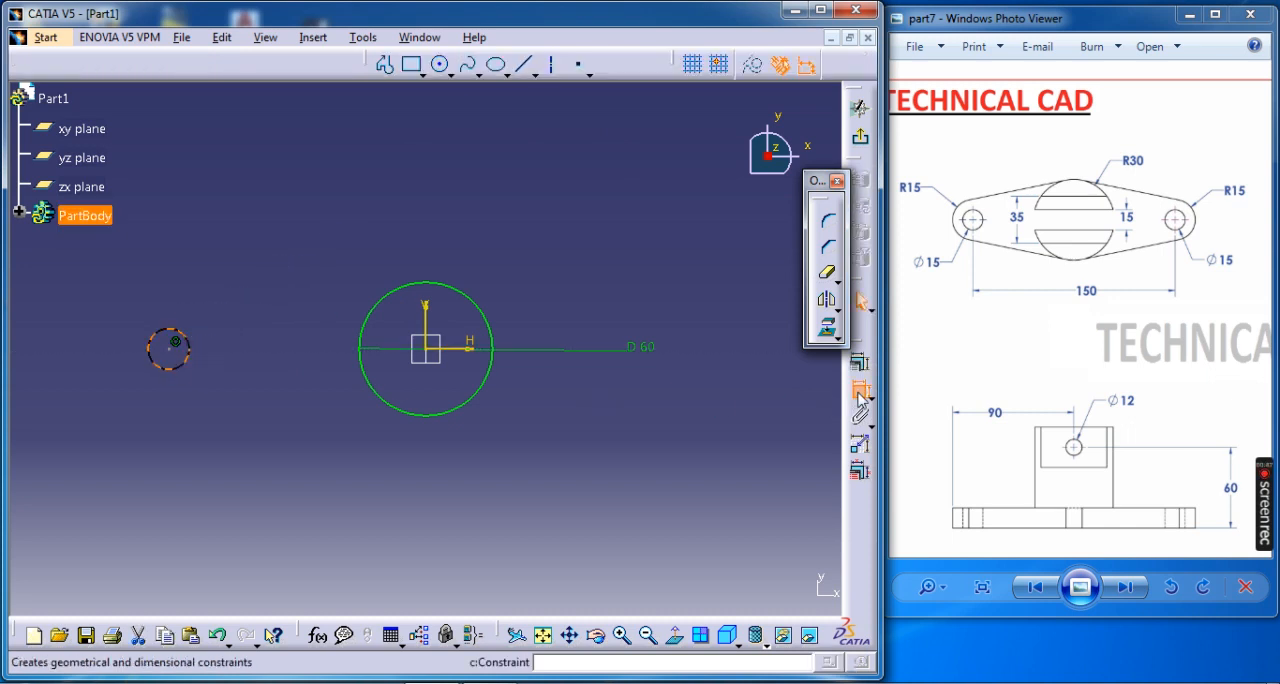
click(187, 352)
click(286, 423)
click(283, 415)
double_click(283, 415)
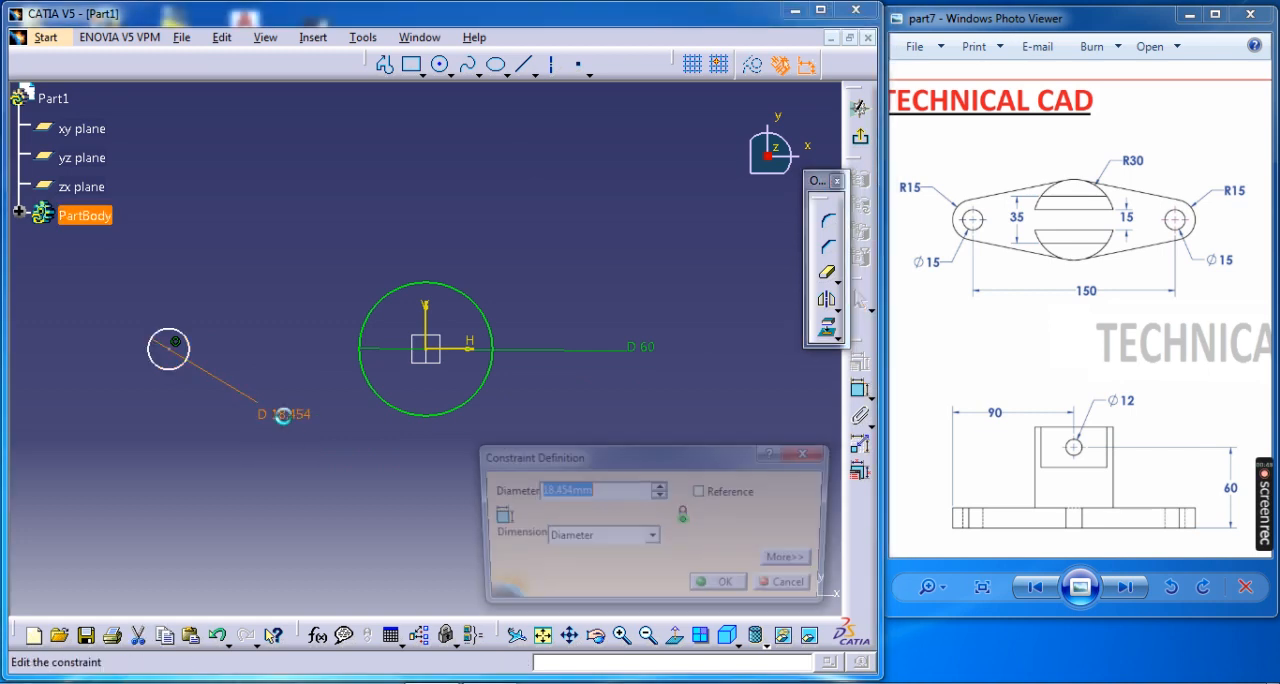
key(Return)
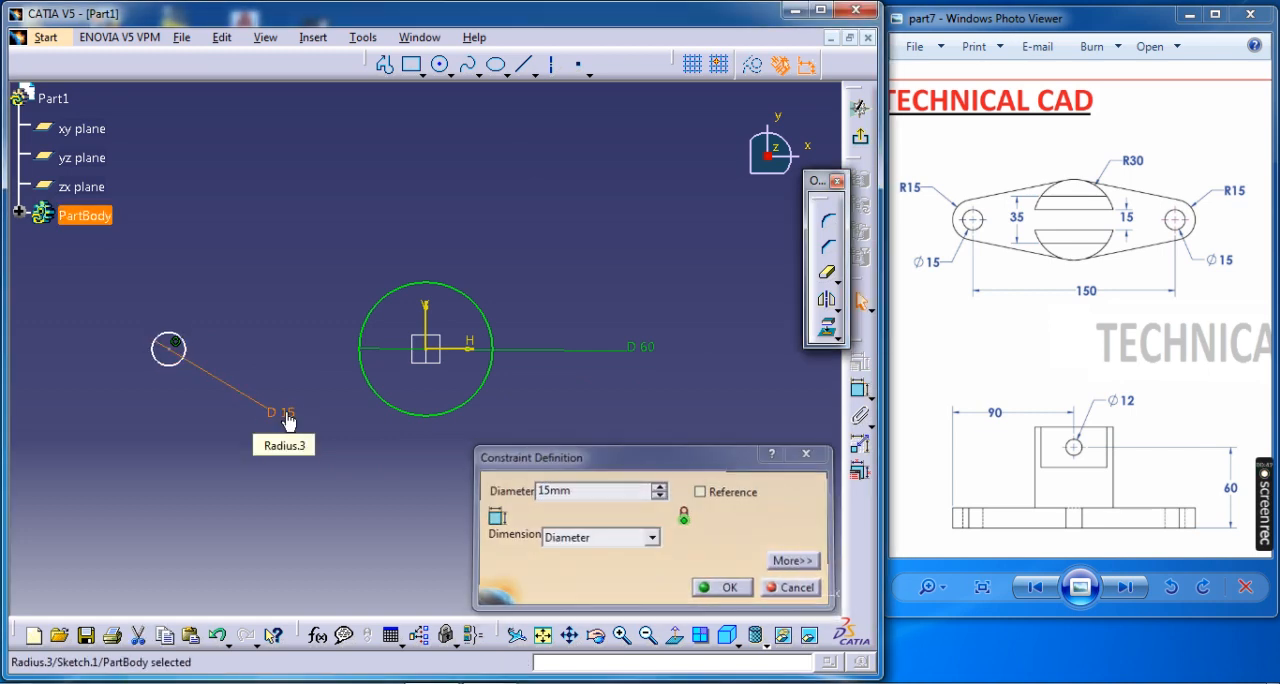
Draw a concentric circle around the 15 mm circle and constrain its diameter to 30 mm.
click(441, 66)
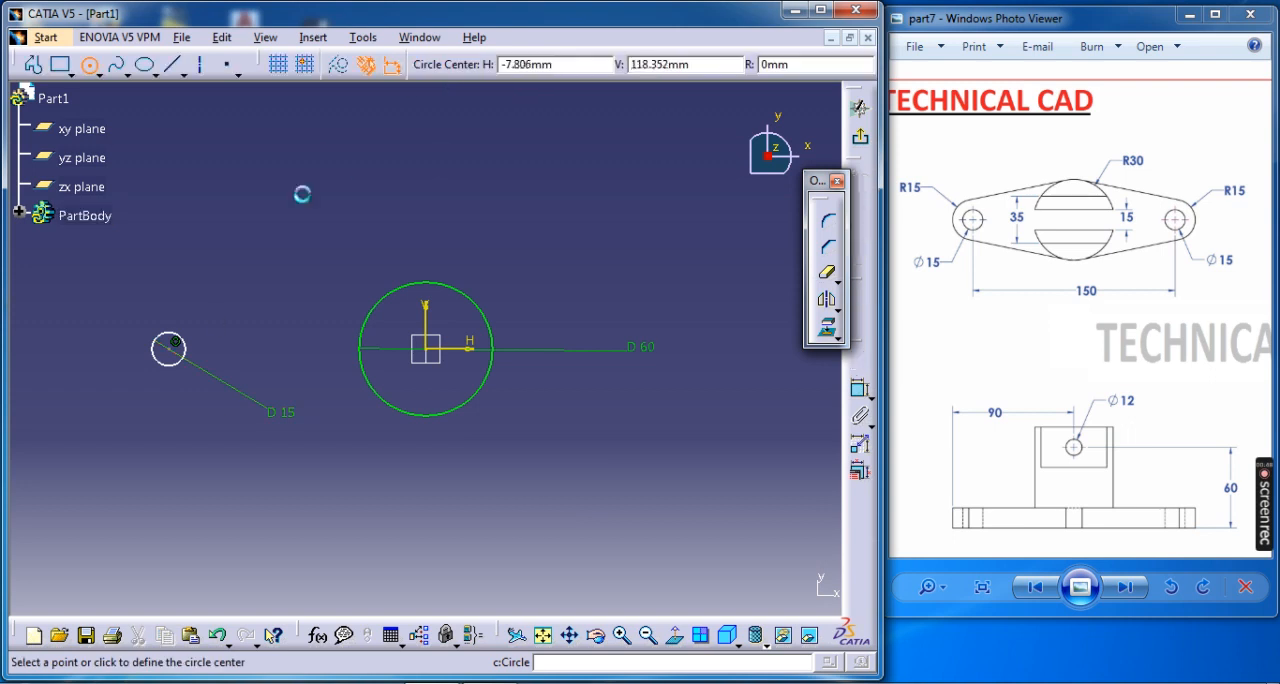
click(184, 404)
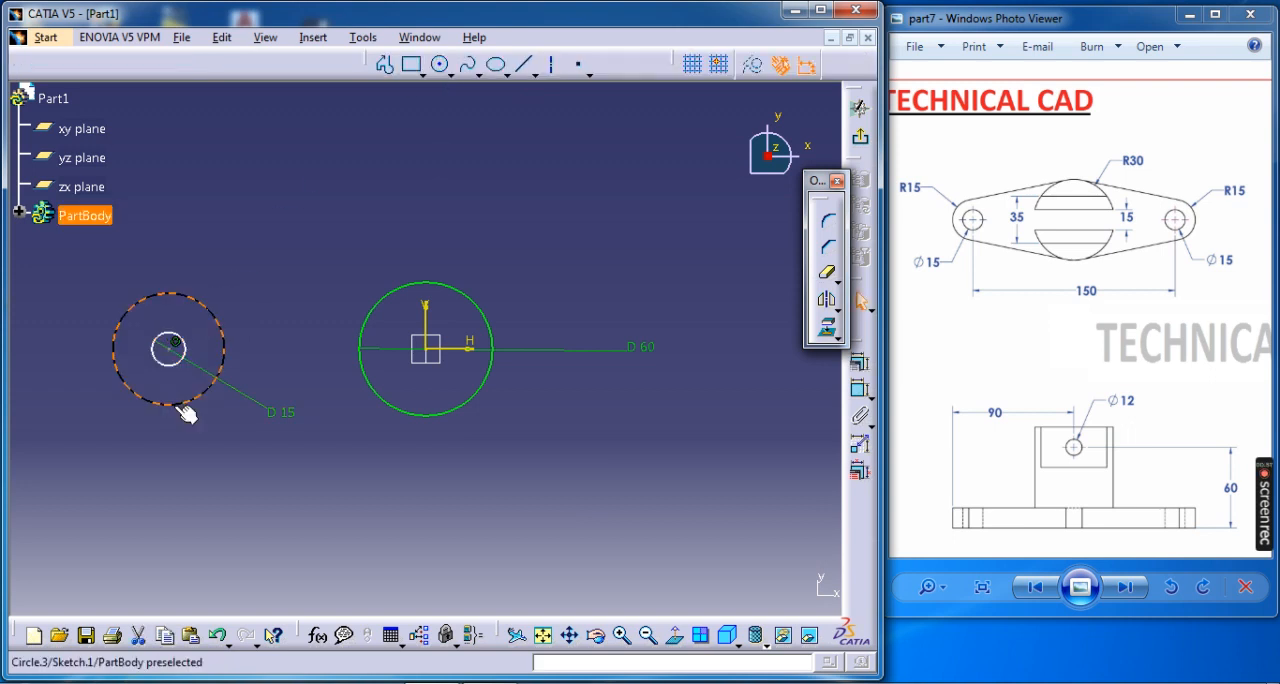
click(859, 389)
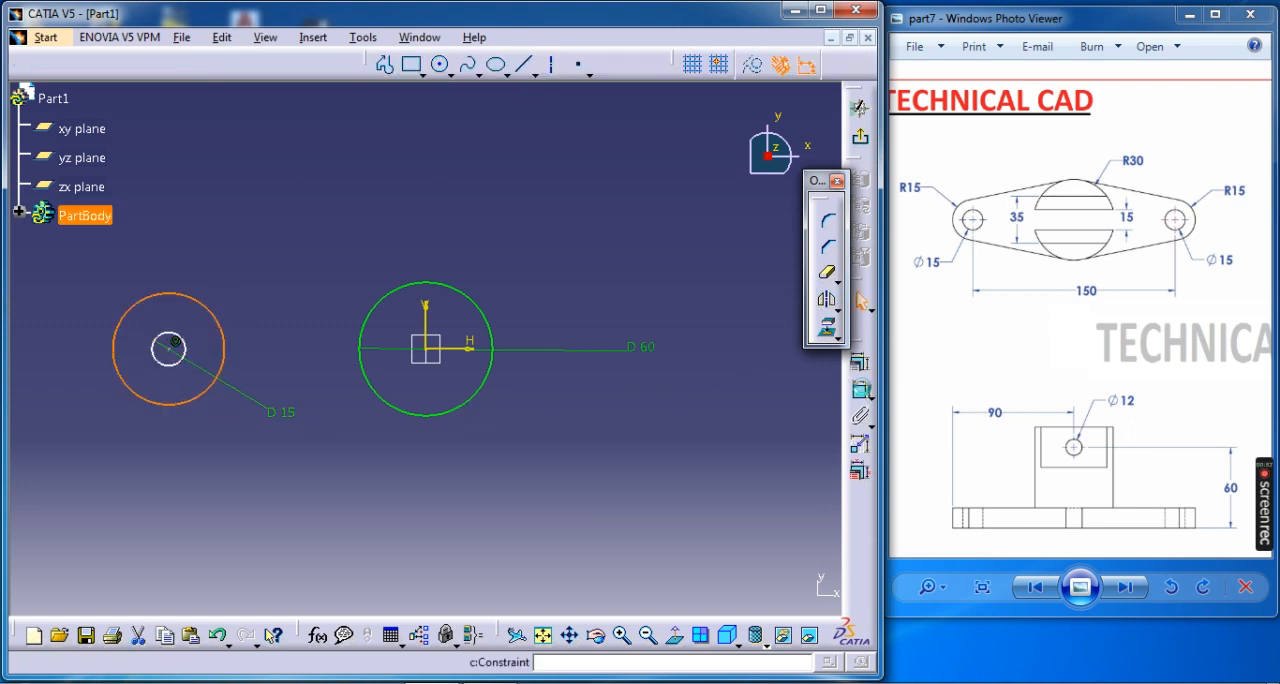
click(177, 404)
click(205, 441)
double_click(208, 440)
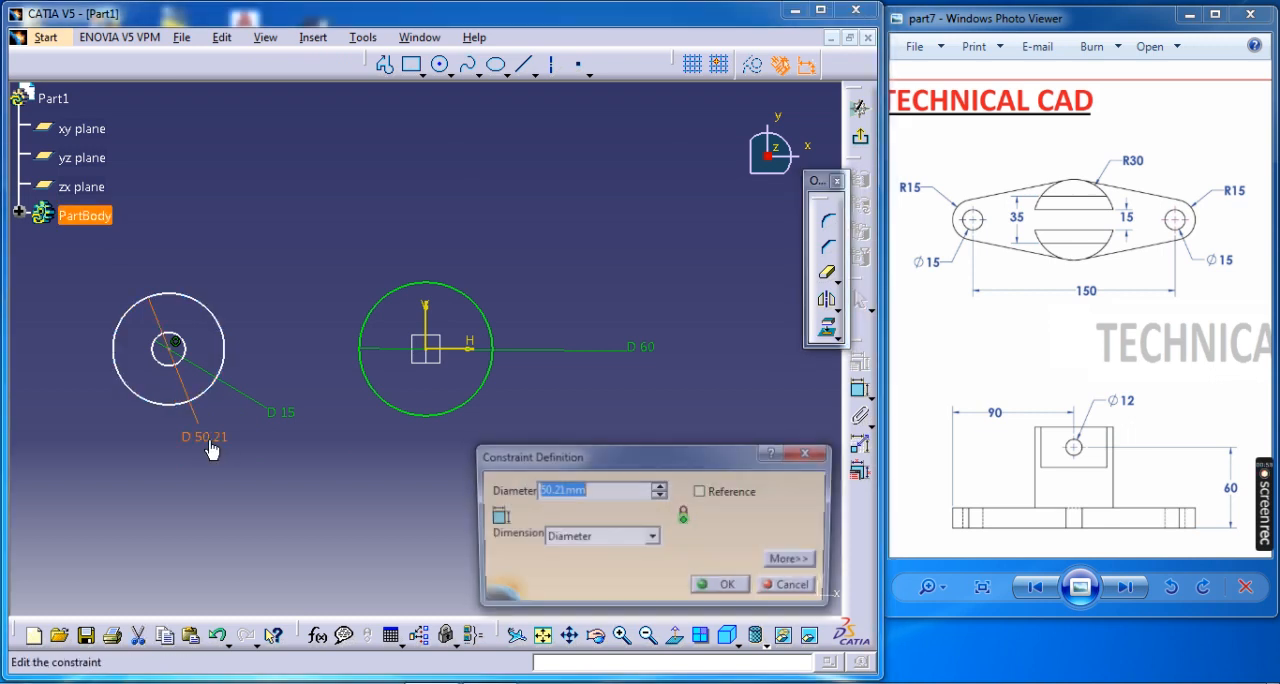
key(Return)
Constrain the distance between the vertical axis and the centre of the small circles to 150/2 mm.
middle_drag(243, 437, 413, 443)
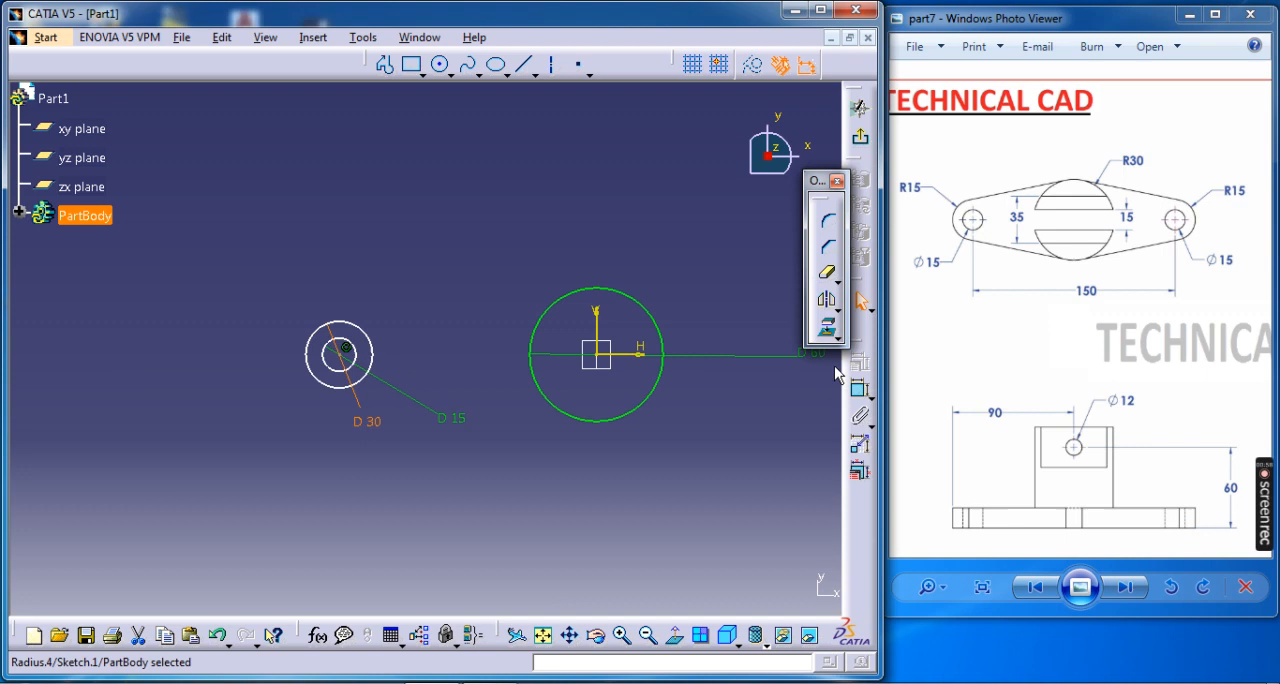
click(859, 389)
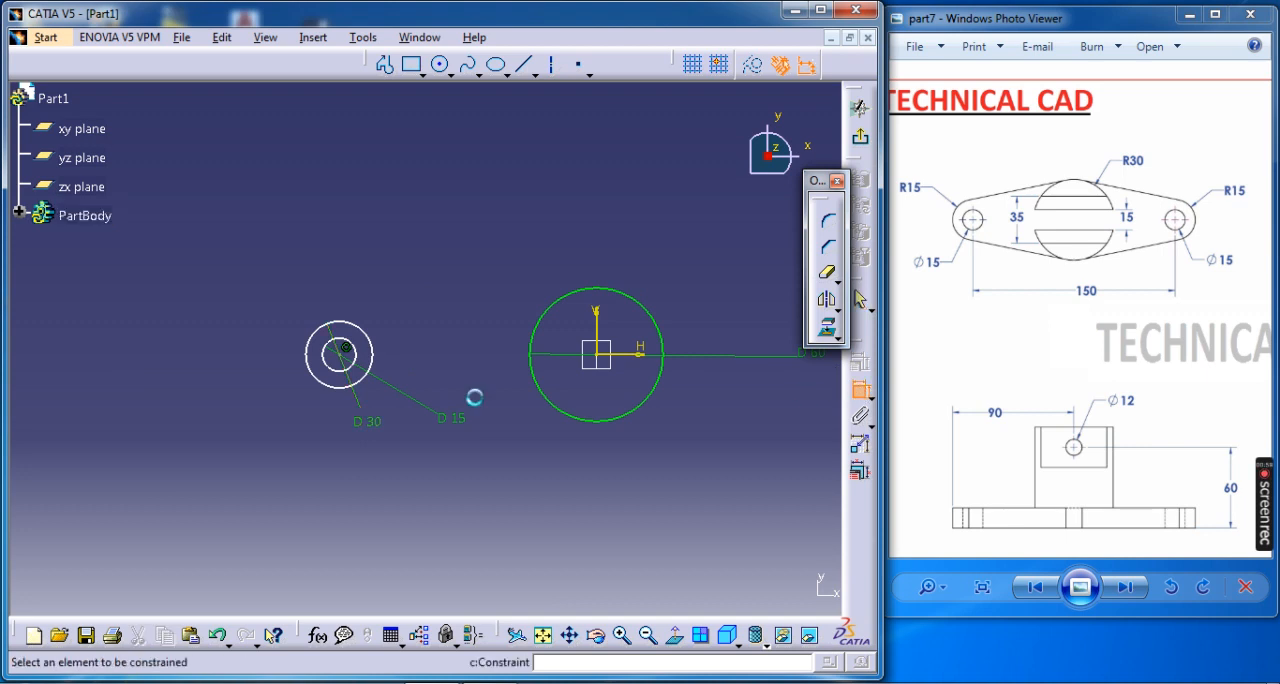
click(596, 325)
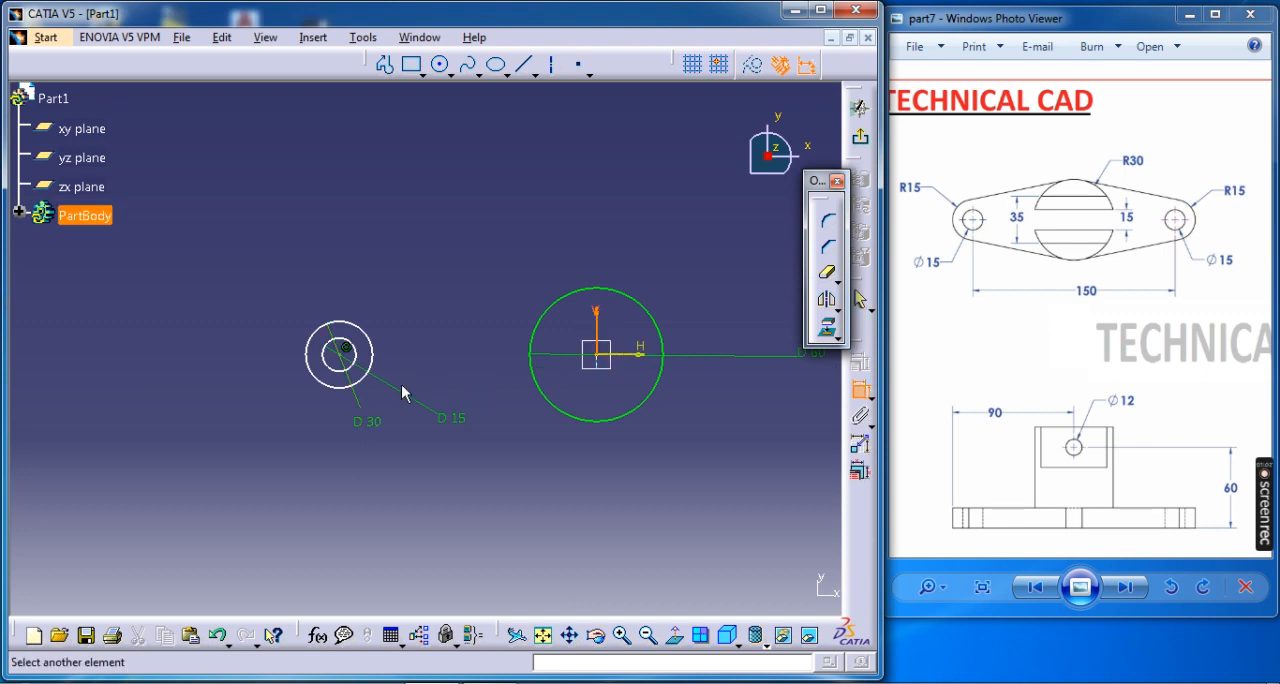
click(345, 352)
click(451, 225)
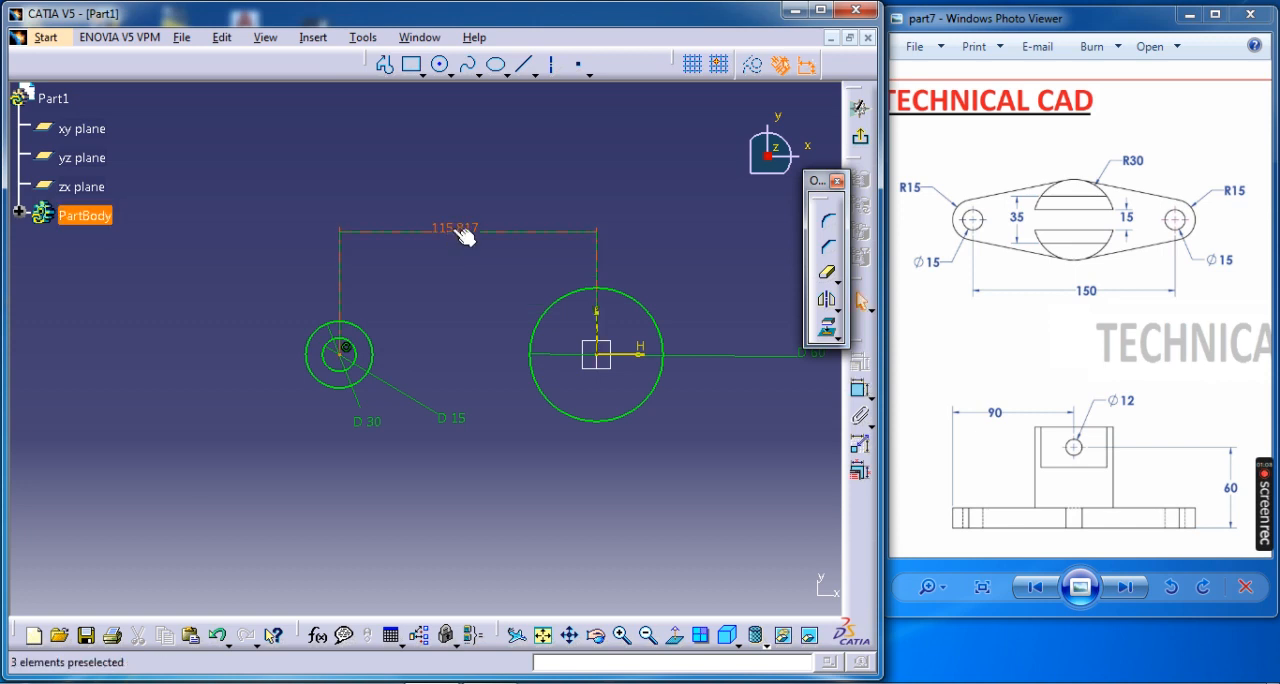
double_click(462, 232)
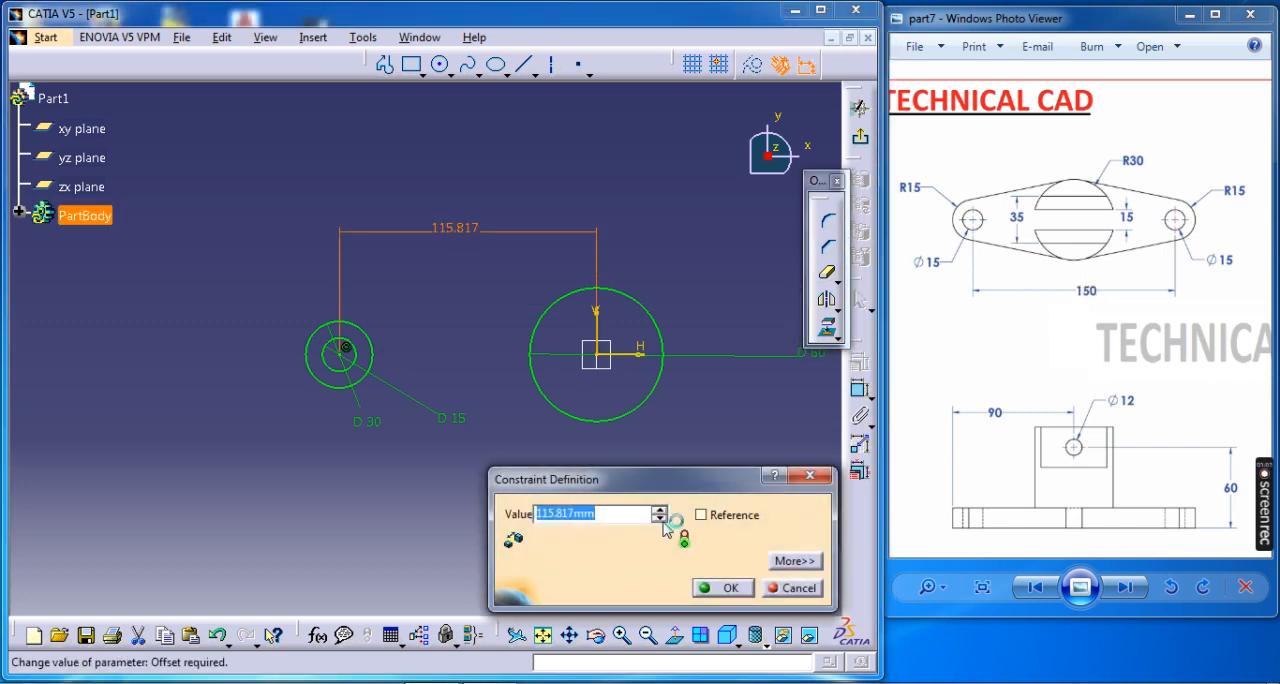
text(150/2)
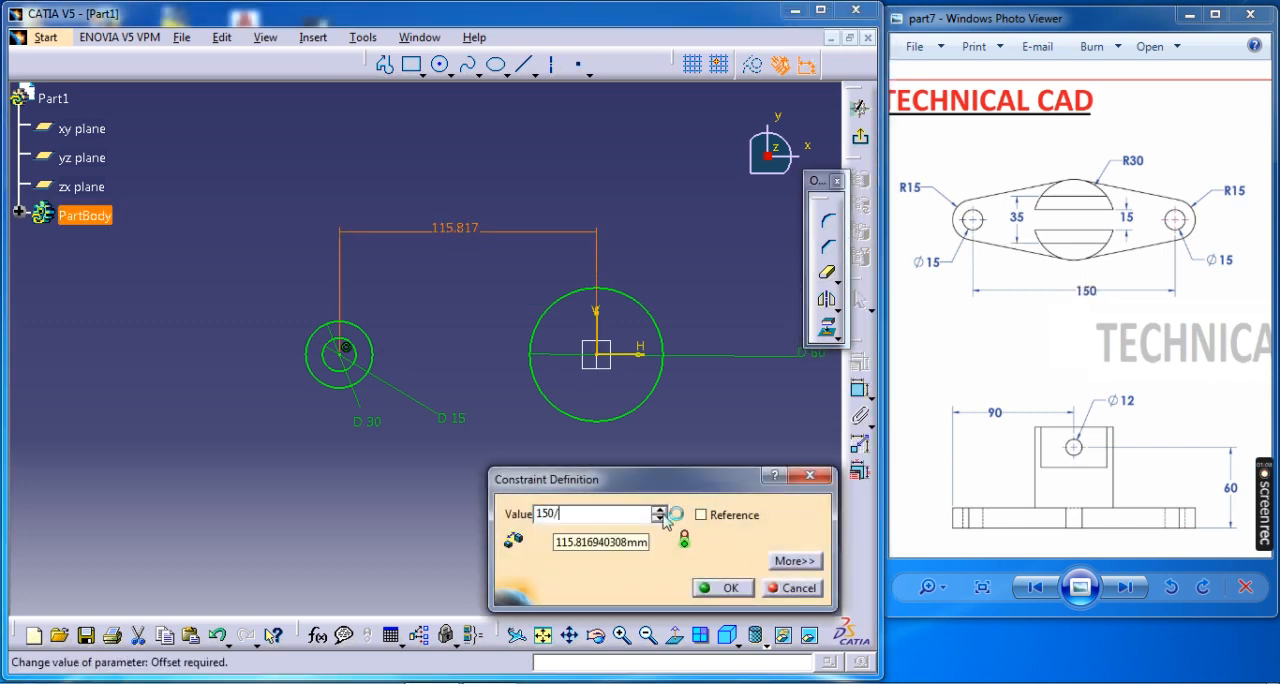
key(Return)
Draw the upper side line from the top of the 60 mm circle to just past the top of the 30 mm circle.
middle_drag(469, 477, 452, 386)
click(469, 477)
middle_drag(537, 423, 400, 440)
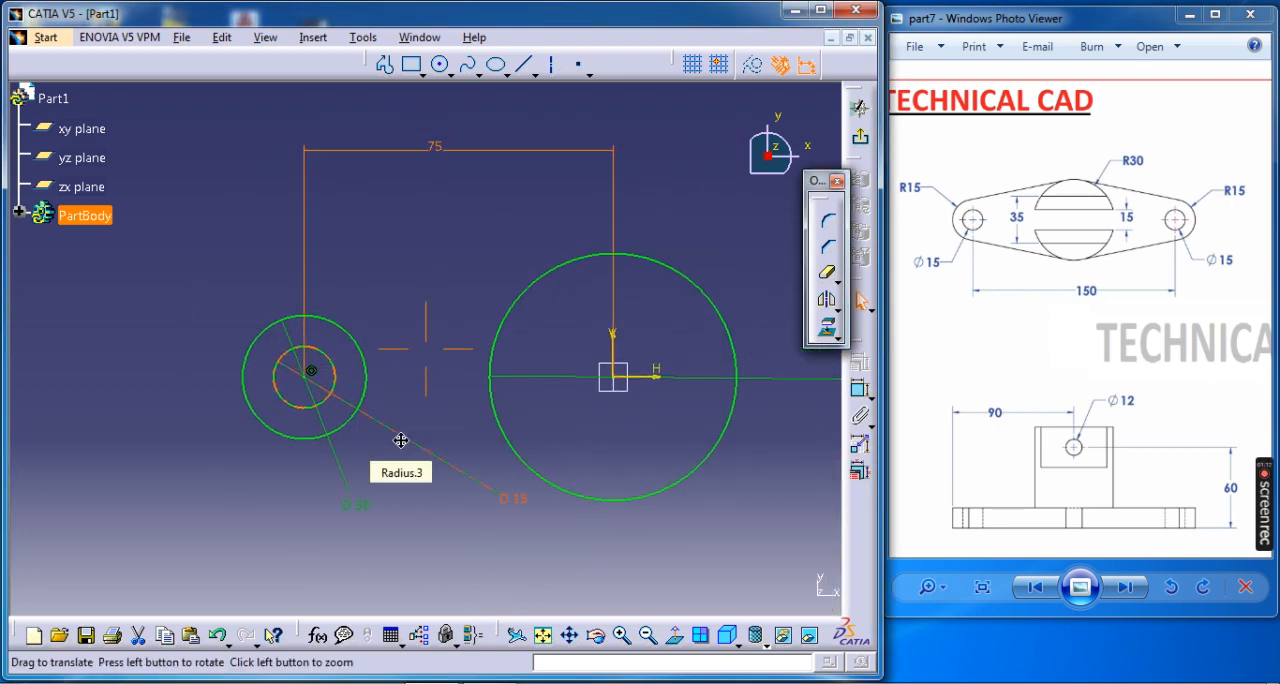
click(385, 68)
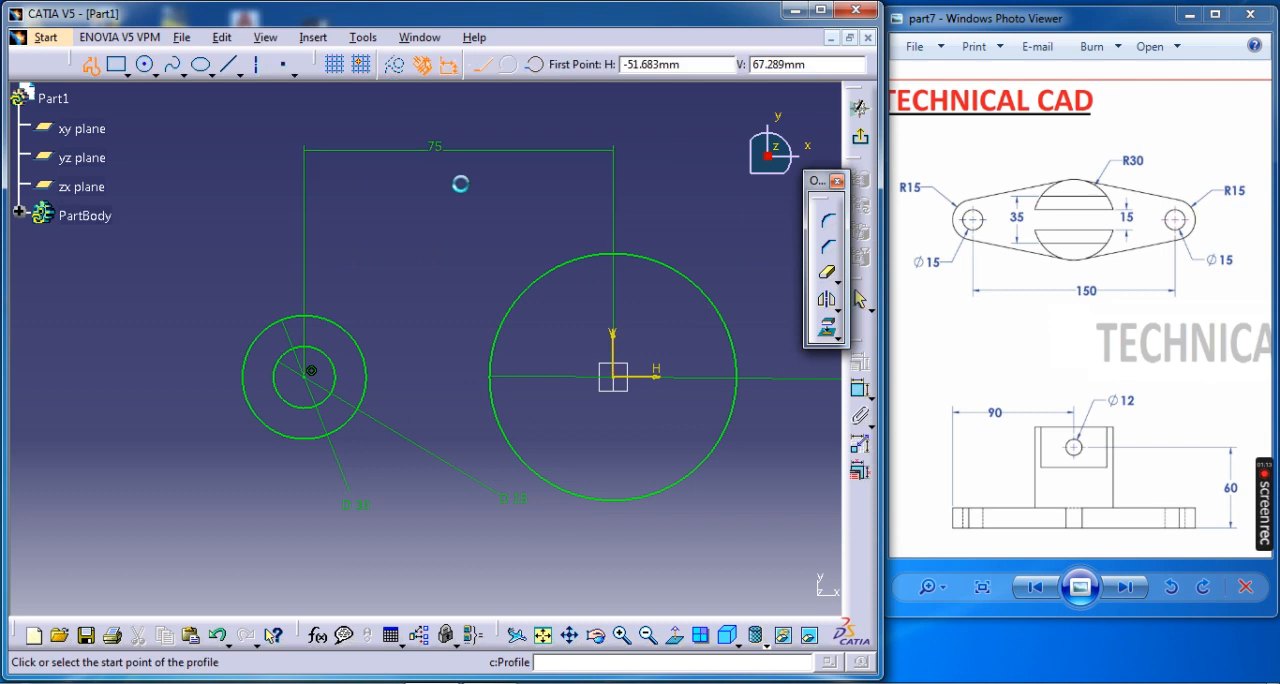
click(598, 250)
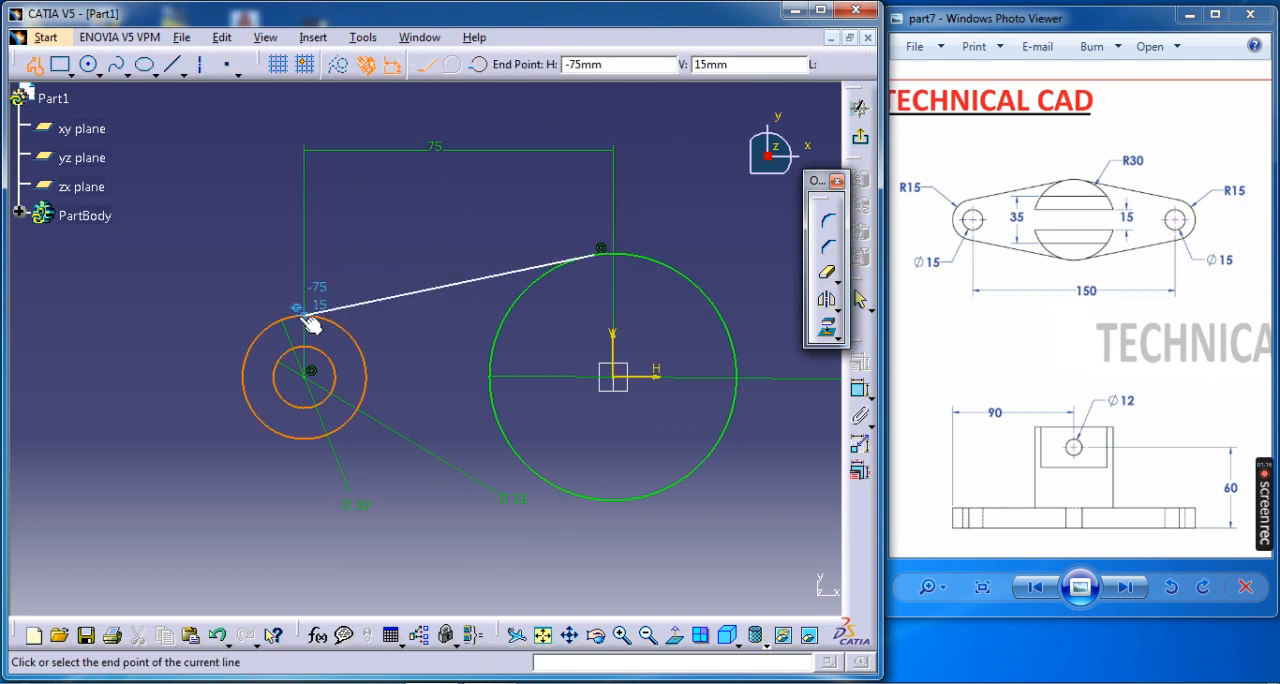
click(260, 323)
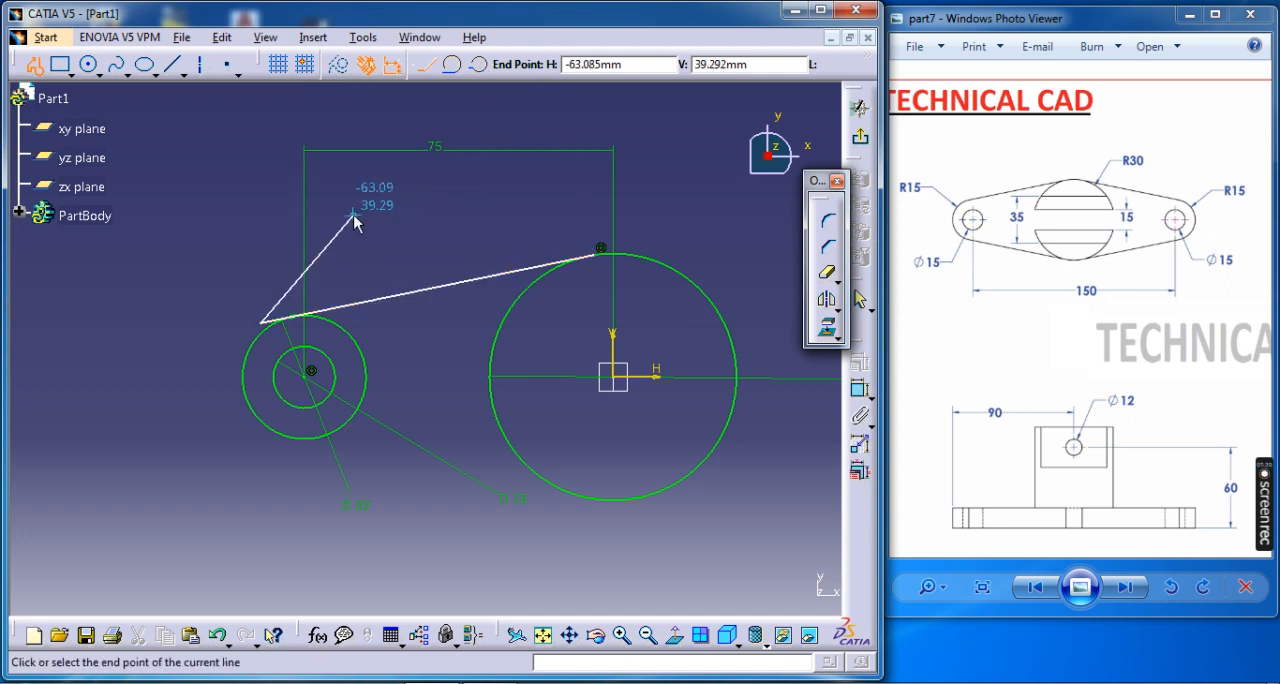
key(Escape)
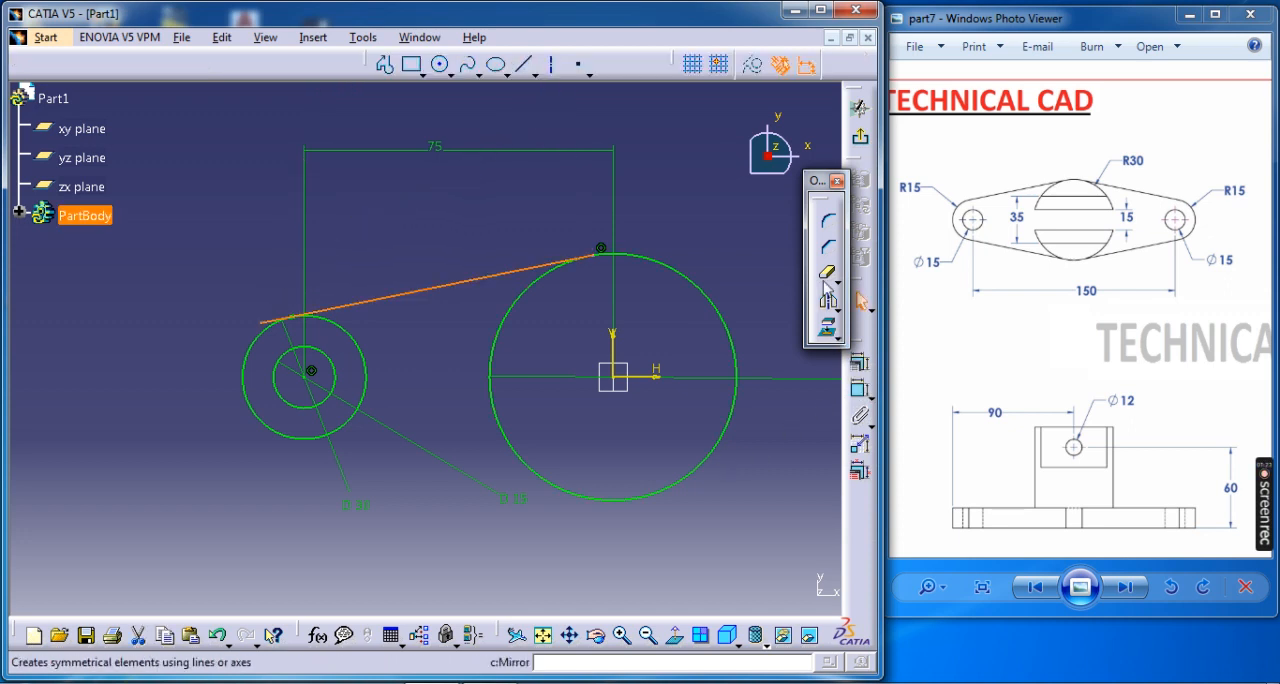
Draw the lower side line from the bottom of the 60 mm circle to just past the bottom of the 30 mm circle.
click(388, 66)
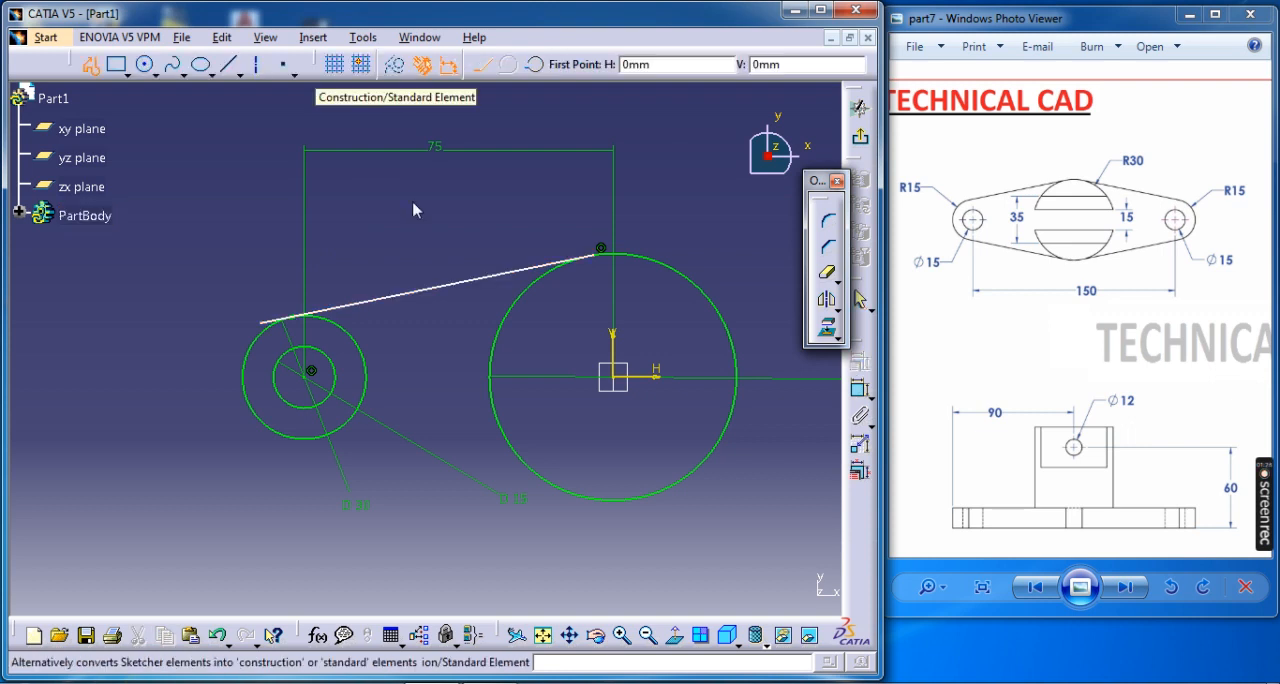
click(586, 489)
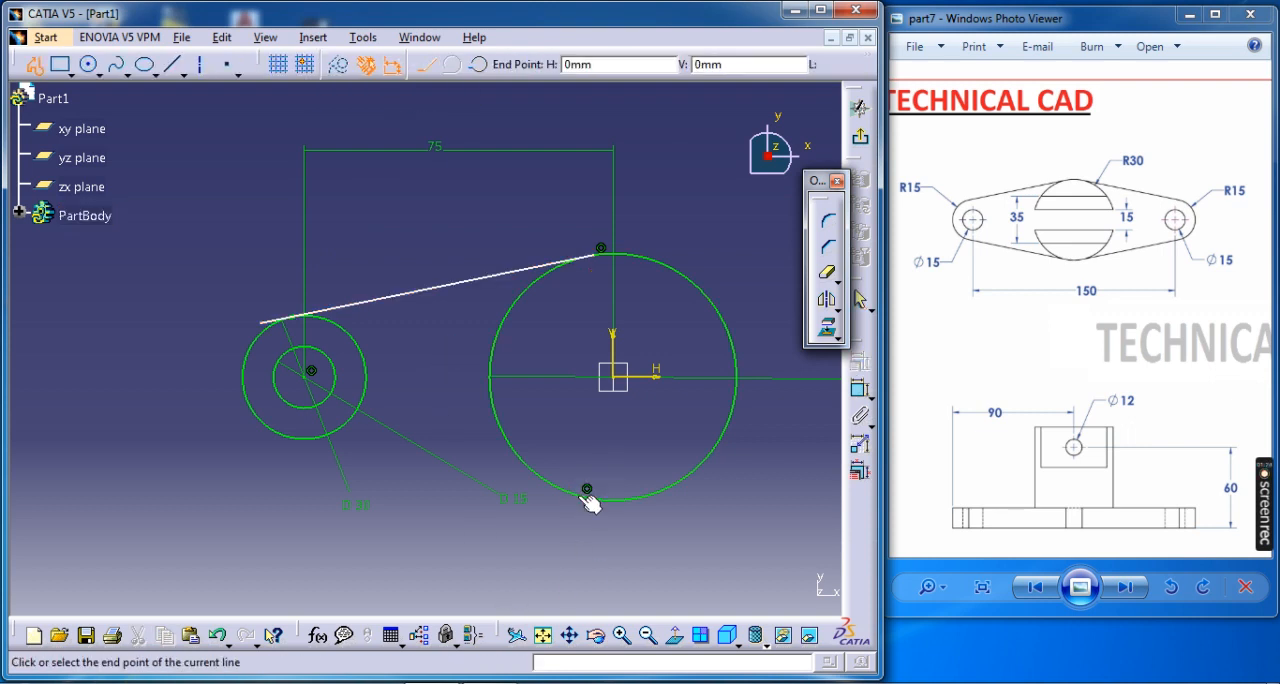
click(232, 427)
key(Escape)
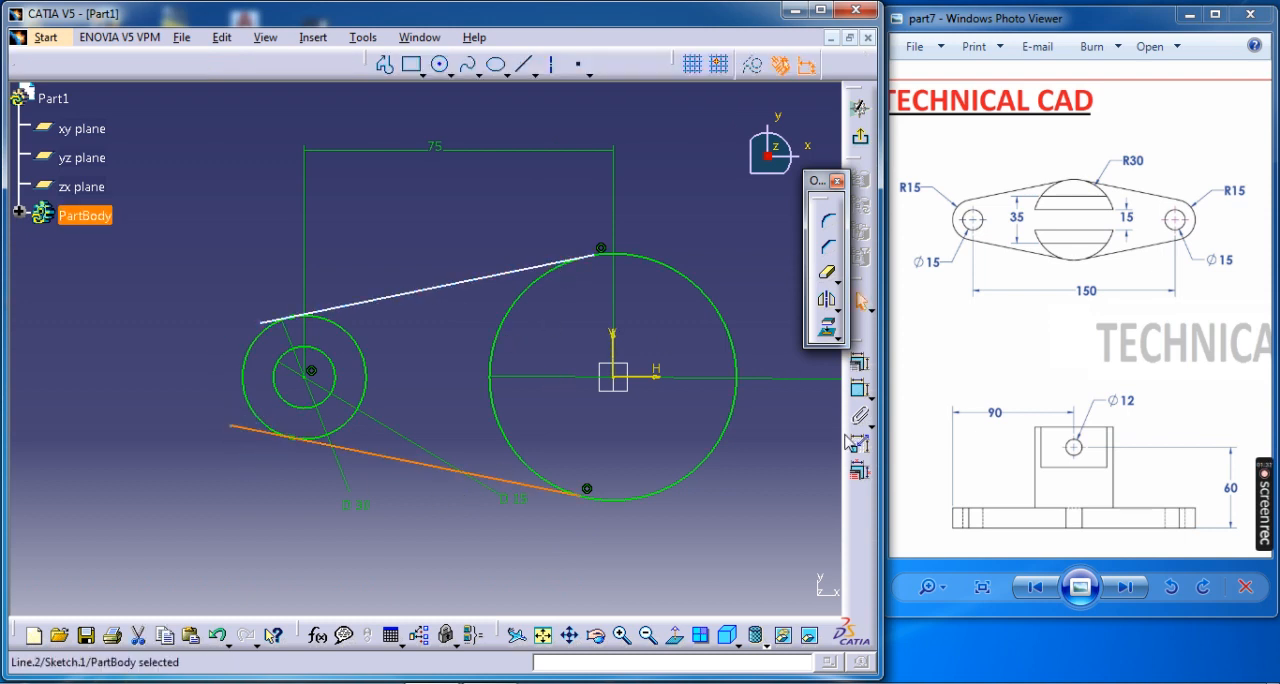
Add tangency constraints between the 60 mm circle and both the lower and upper side lines.
click(858, 392)
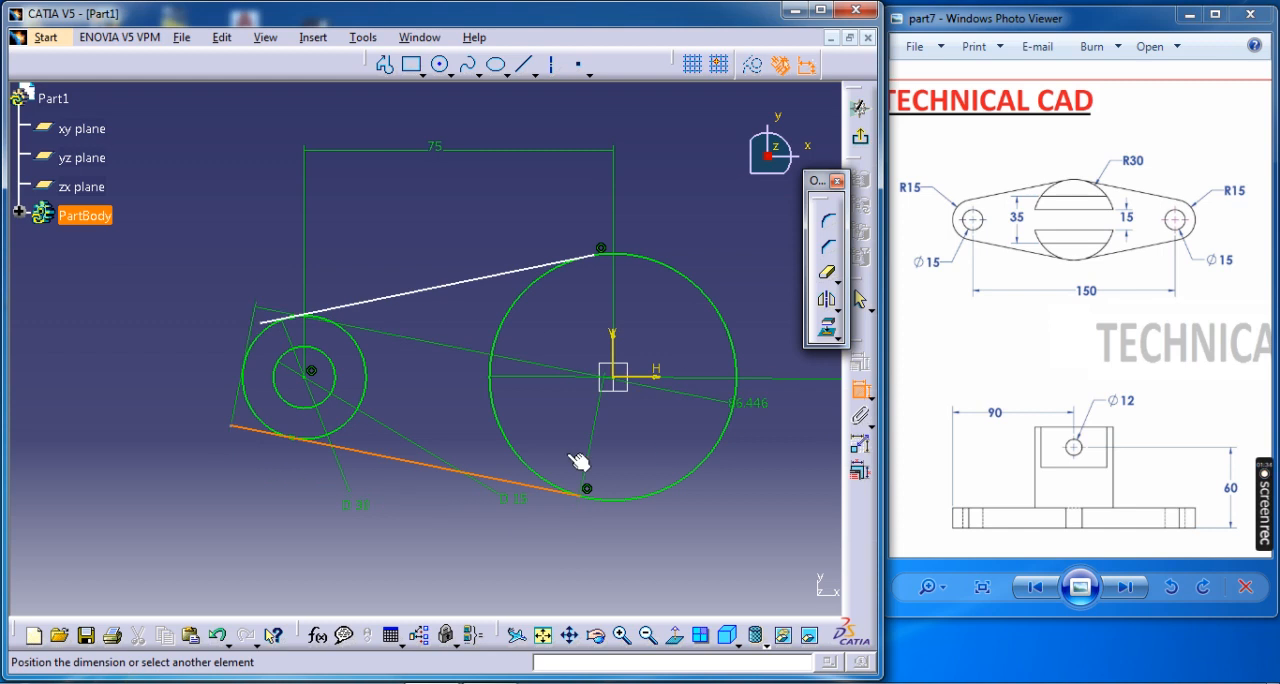
right_click(608, 547)
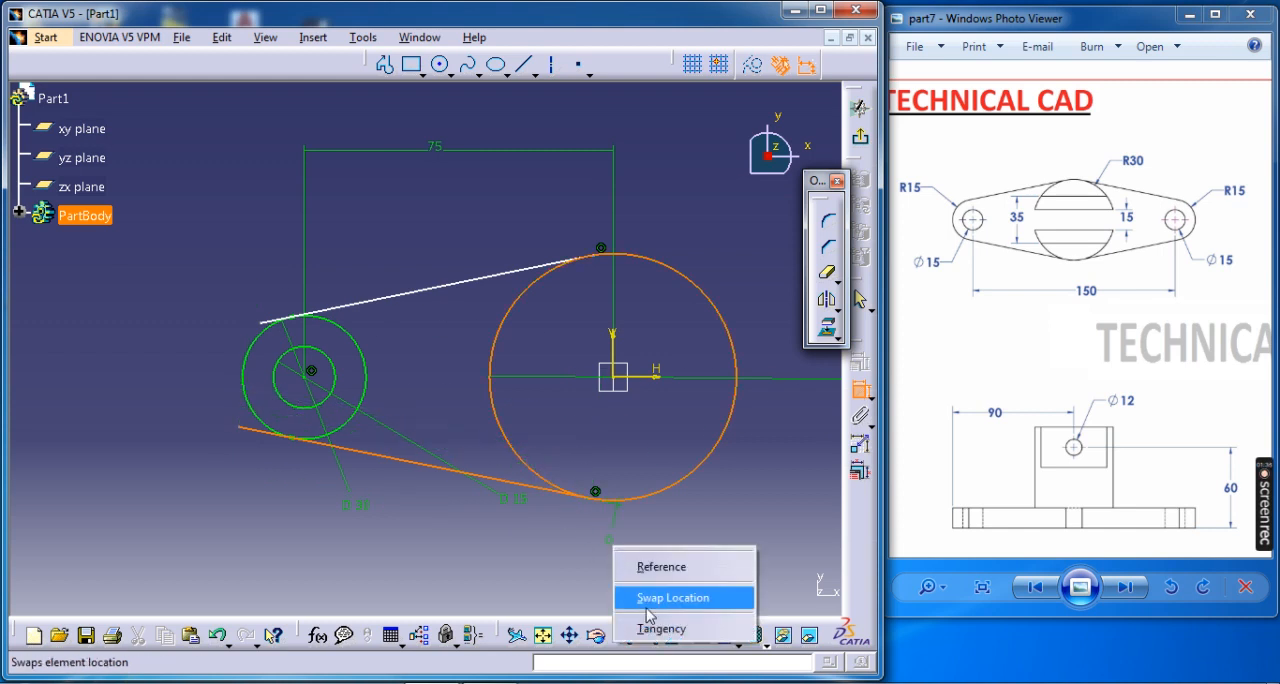
click(655, 629)
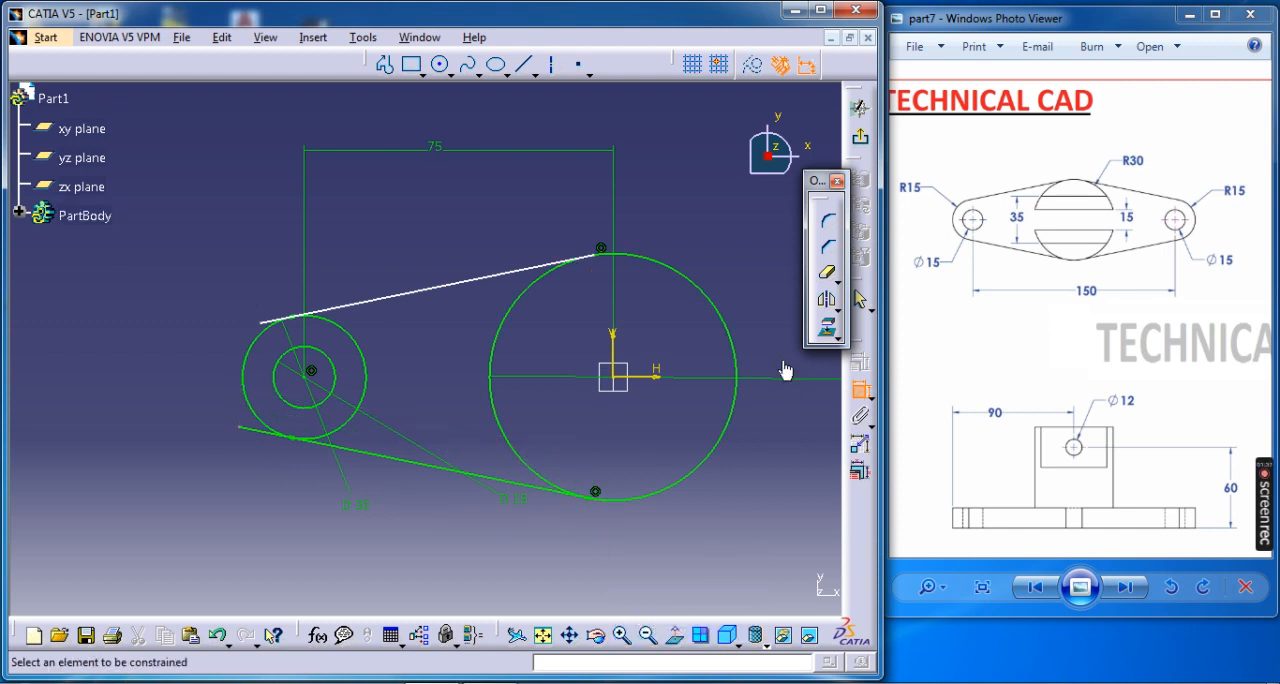
click(541, 281)
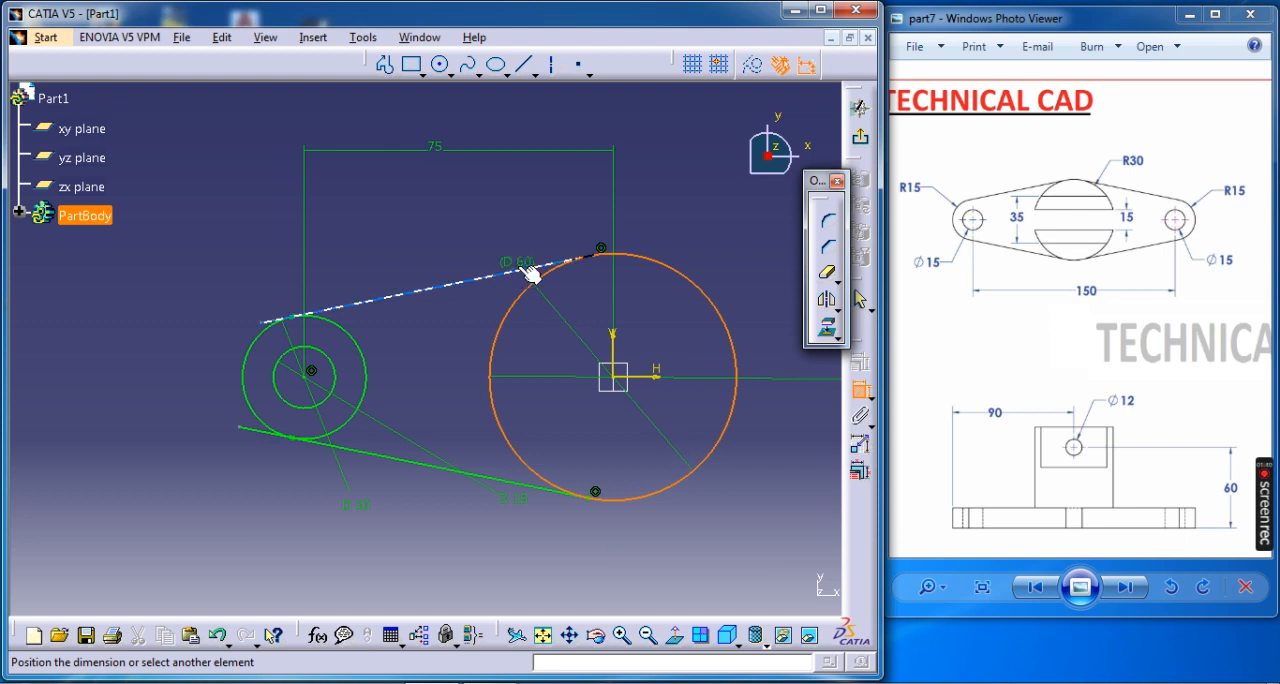
right_click(531, 212)
click(568, 285)
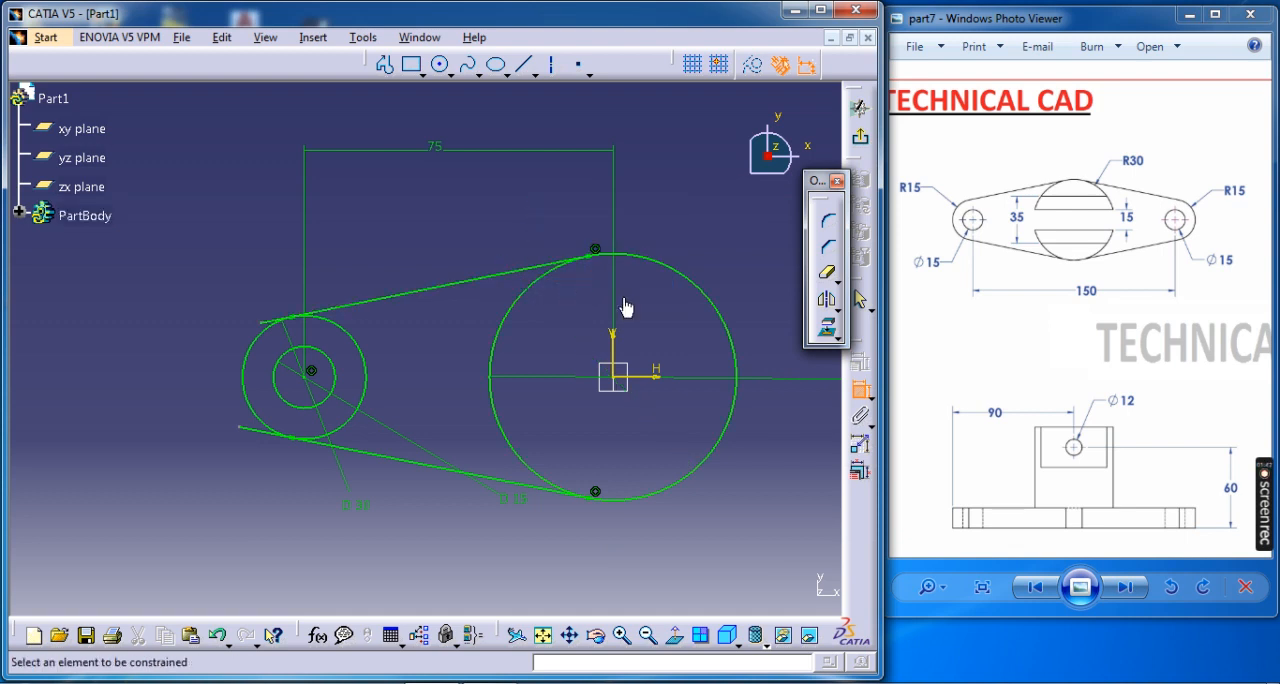
click(857, 387)
Quick-trim the line overhangs beyond the 30 mm circle and the inner arcs of the 30 mm and 60 mm circles.
click(826, 271)
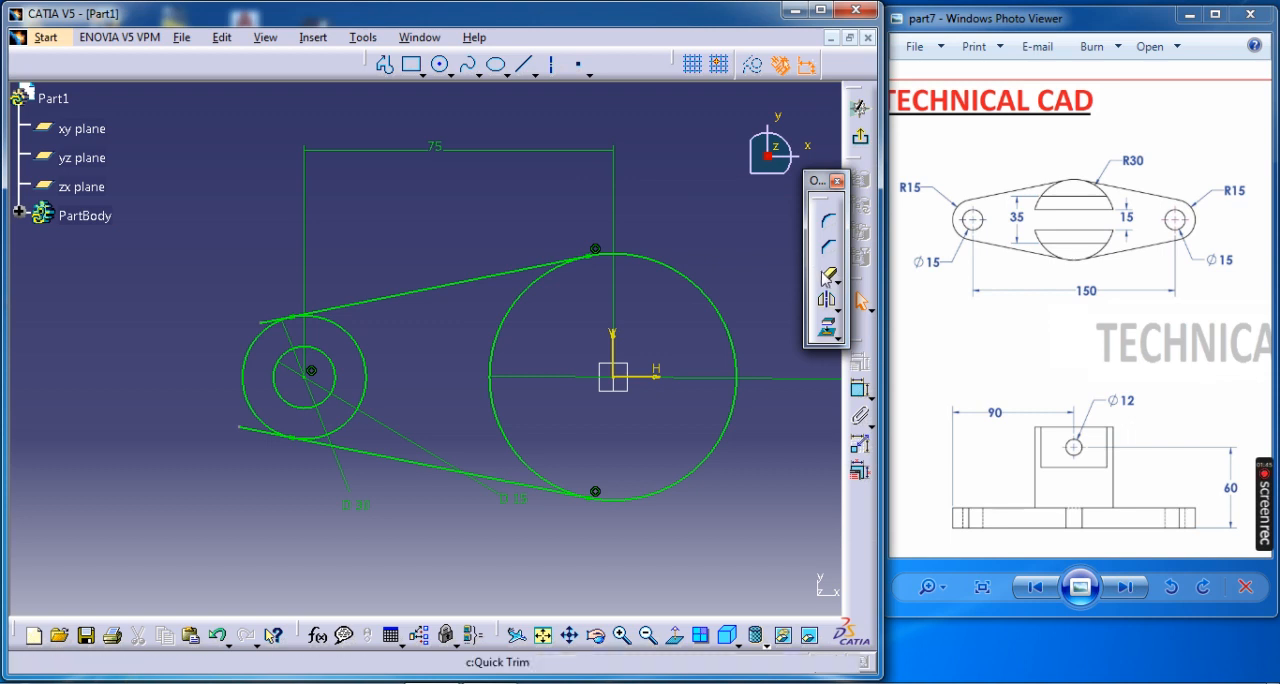
click(283, 321)
click(251, 432)
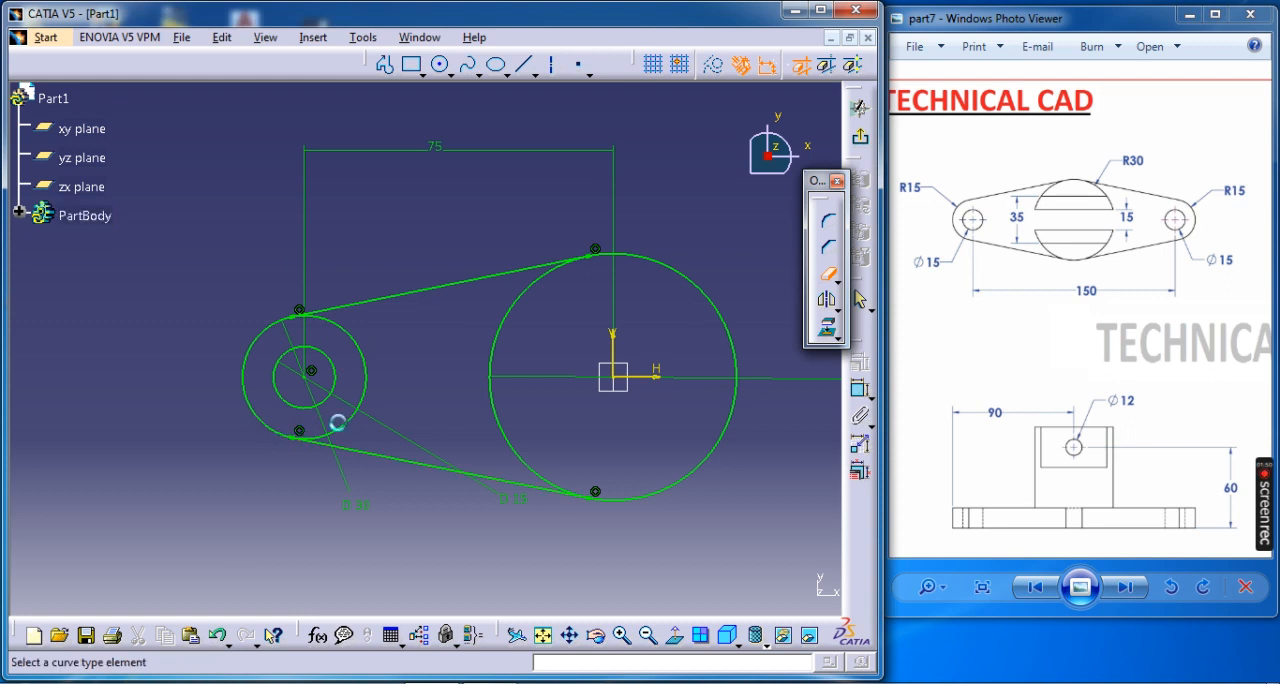
click(362, 378)
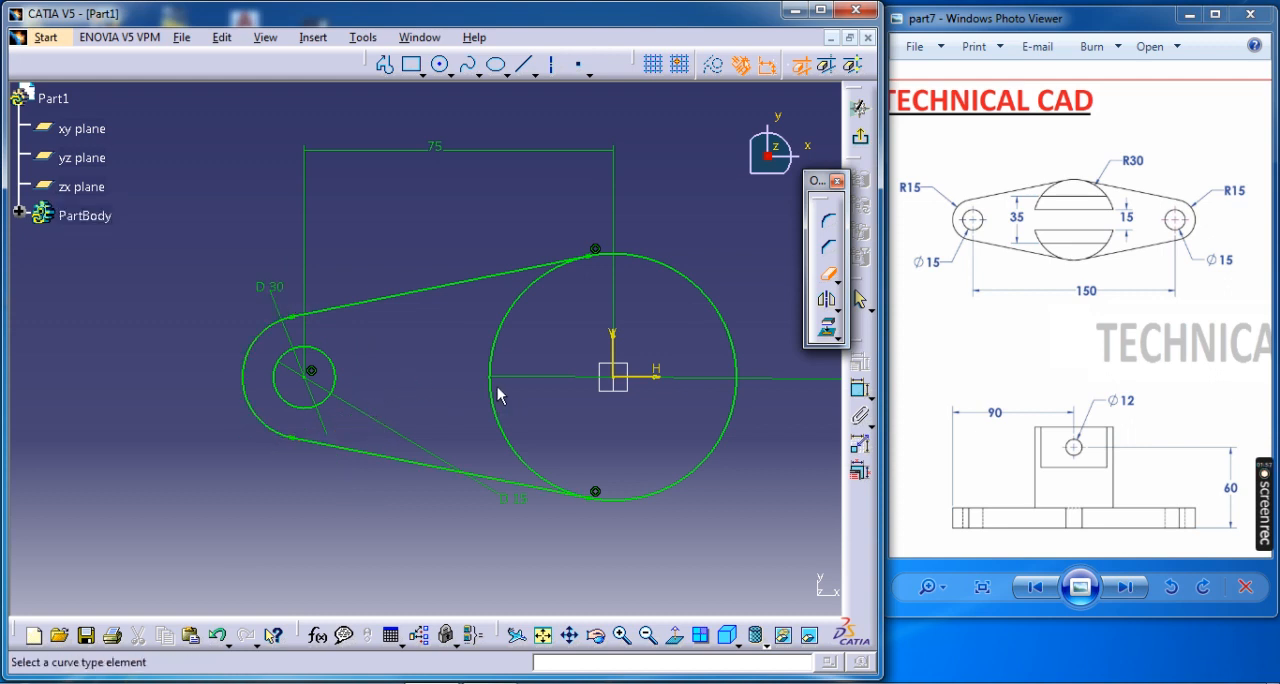
click(494, 381)
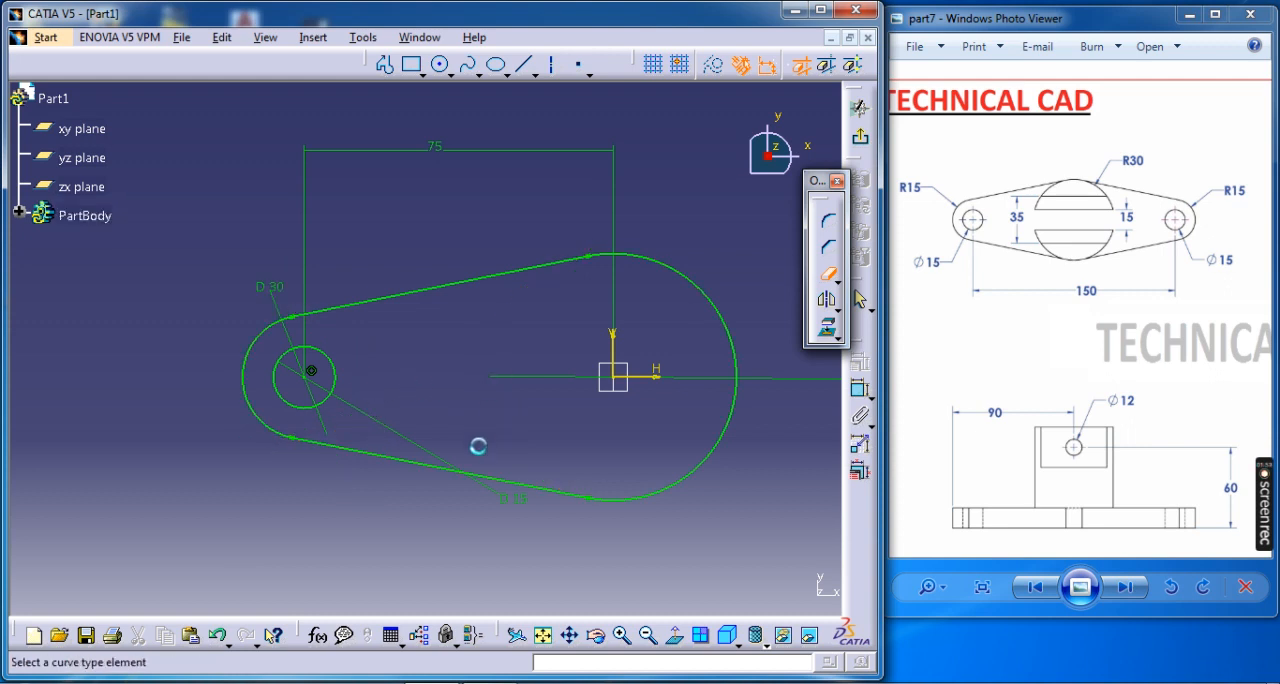
Mirror the two side lines, the outer lug arc and the 15 mm hole circle about the vertical axis.
click(396, 459)
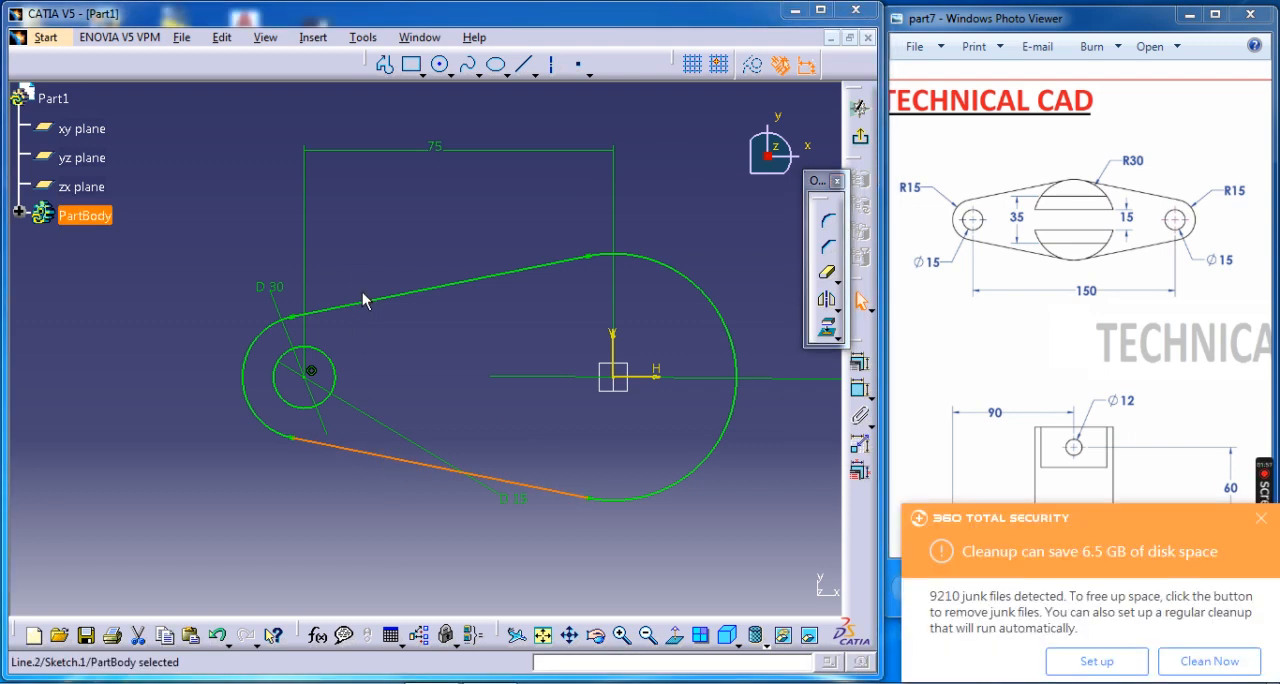
ctrl+click(378, 305)
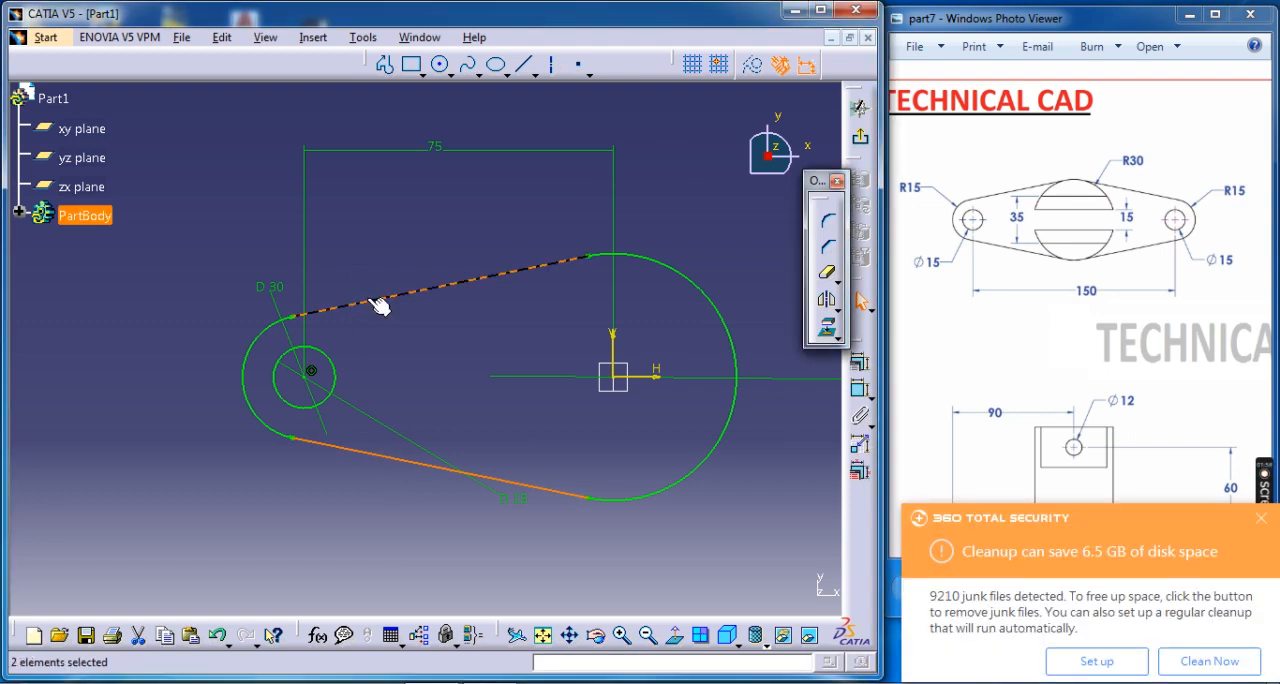
ctrl+click(248, 352)
ctrl+click(273, 371)
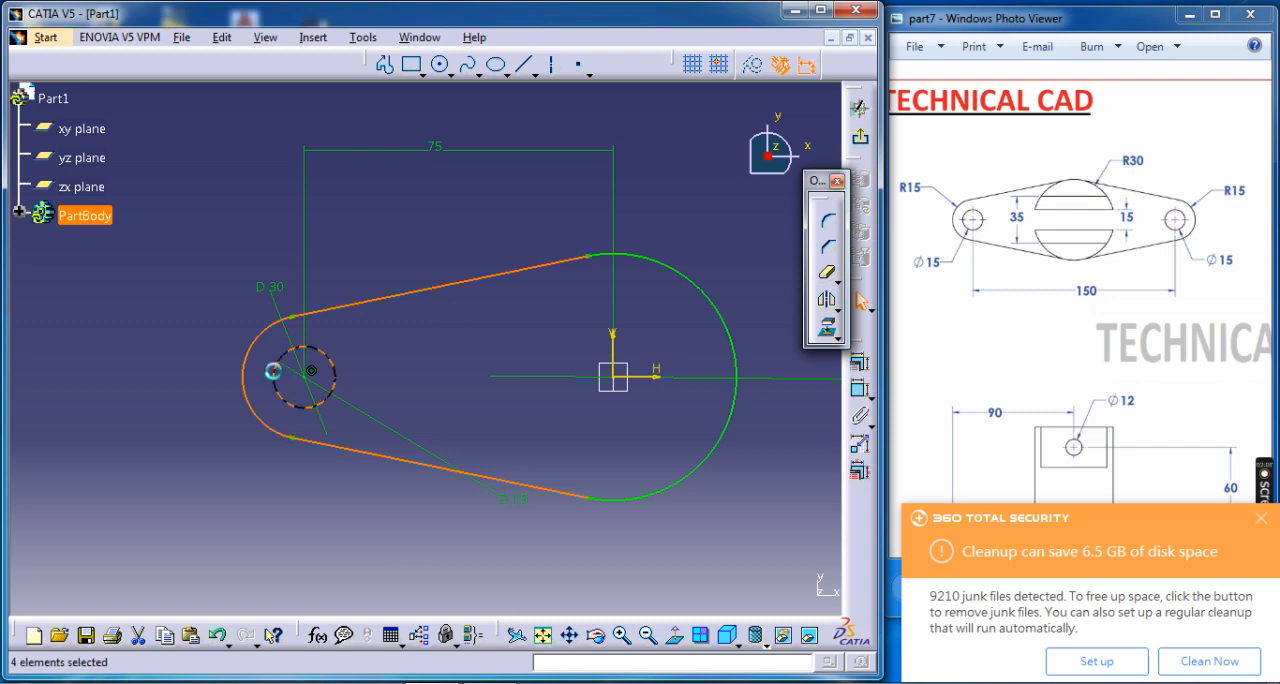
click(826, 299)
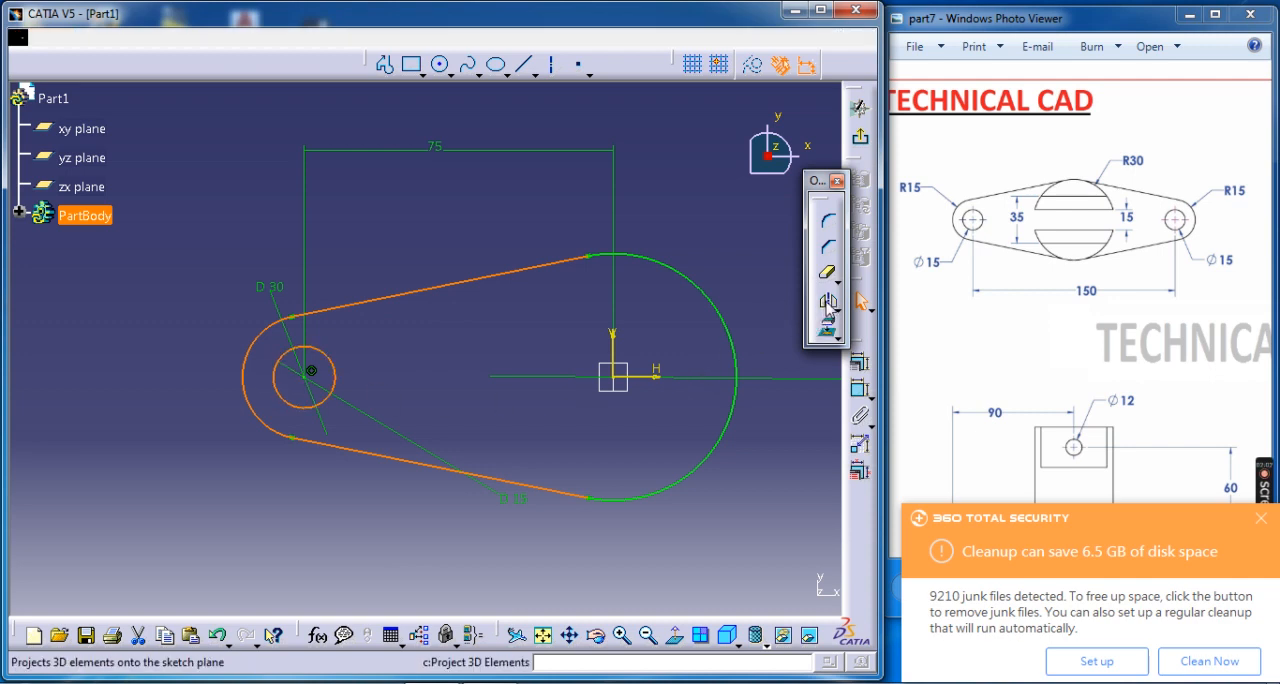
click(612, 342)
mouse_move(668, 274)
middle_down()
mouse_move(471, 286)
mouse_move(476, 270)
middle_up()
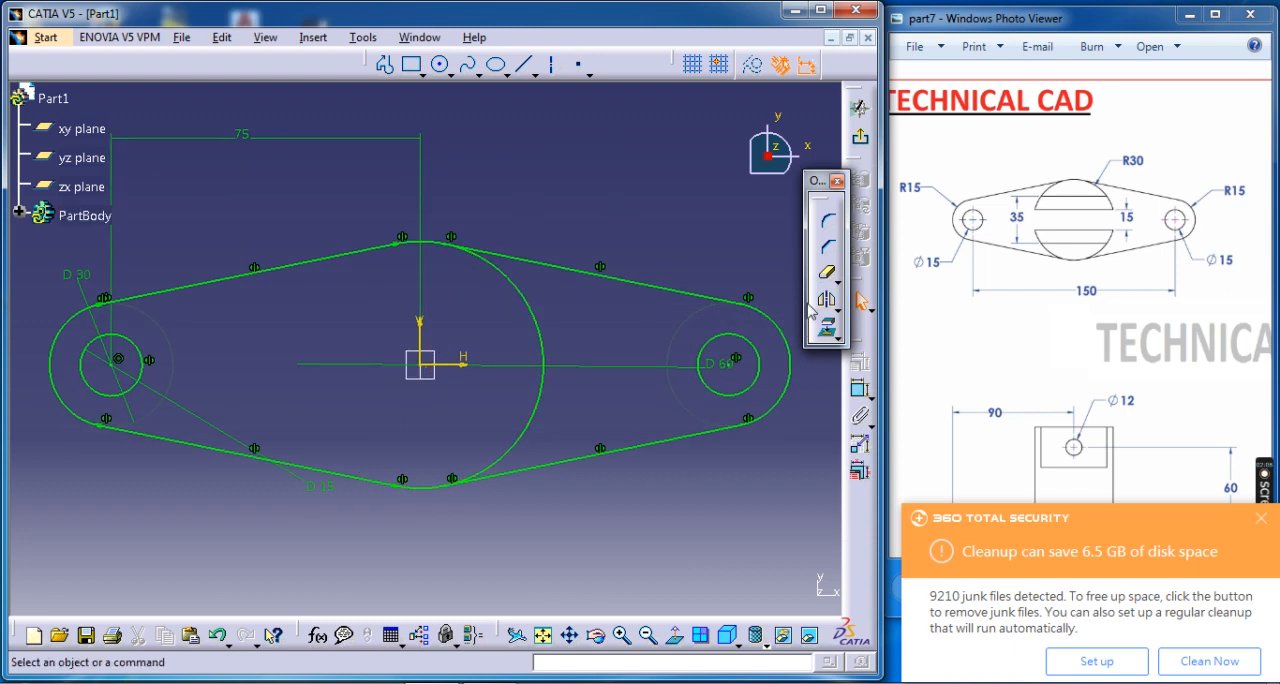
Quick-trim the remaining inner arc of the 60 mm circle and dismiss the disk cleanup notification.
click(826, 271)
click(537, 372)
mouse_move(542, 417)
middle_down()
mouse_move(575, 398)
mouse_move(564, 455)
middle_up()
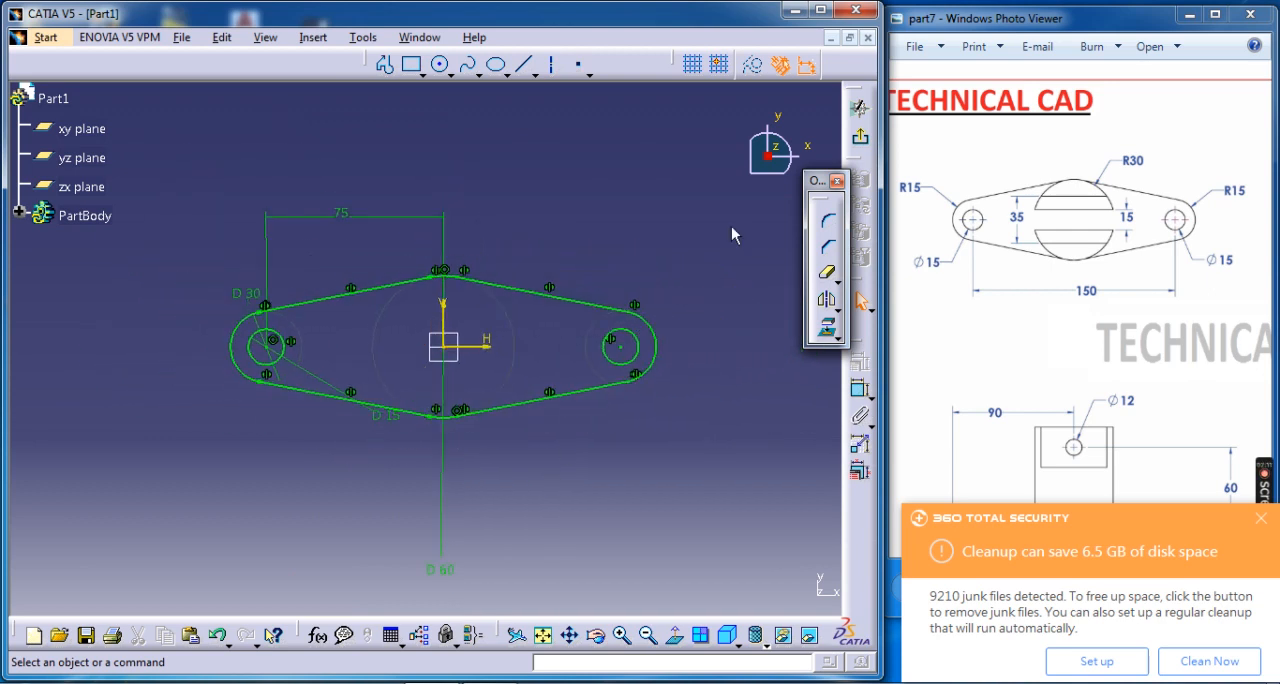
click(1261, 518)
Exit the sketch and pad the flange profile to a length of 10 mm.
click(858, 108)
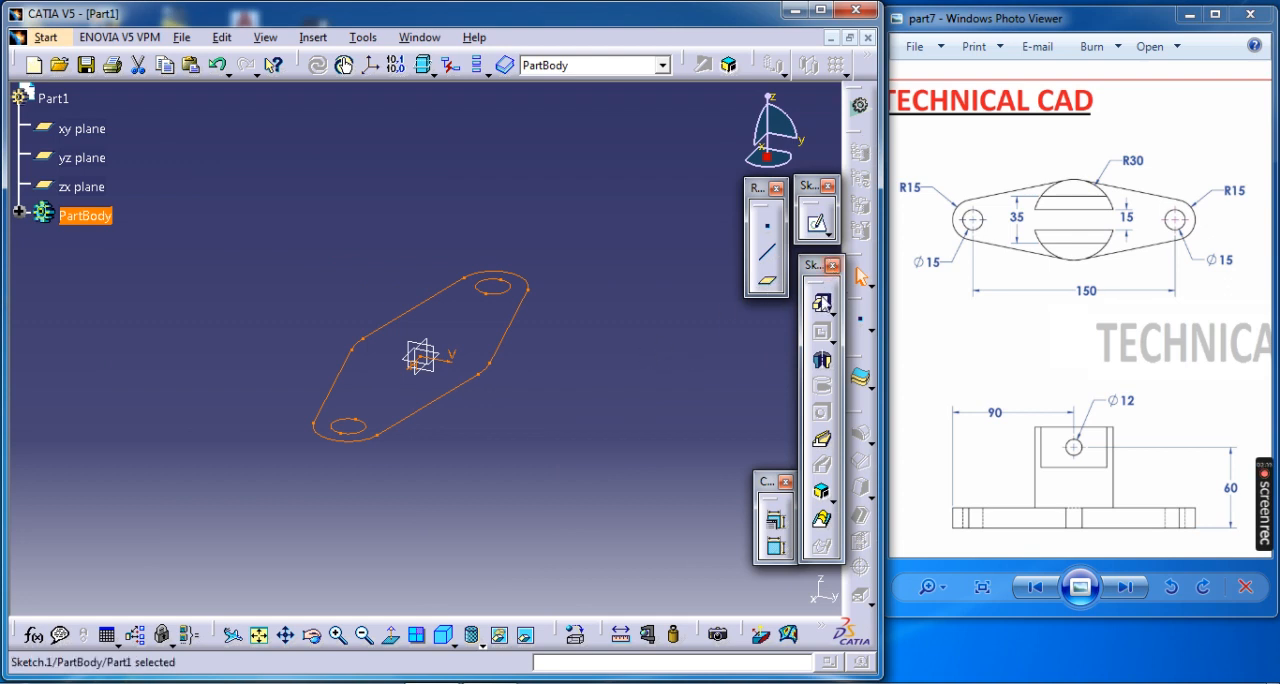
click(821, 302)
text(1)
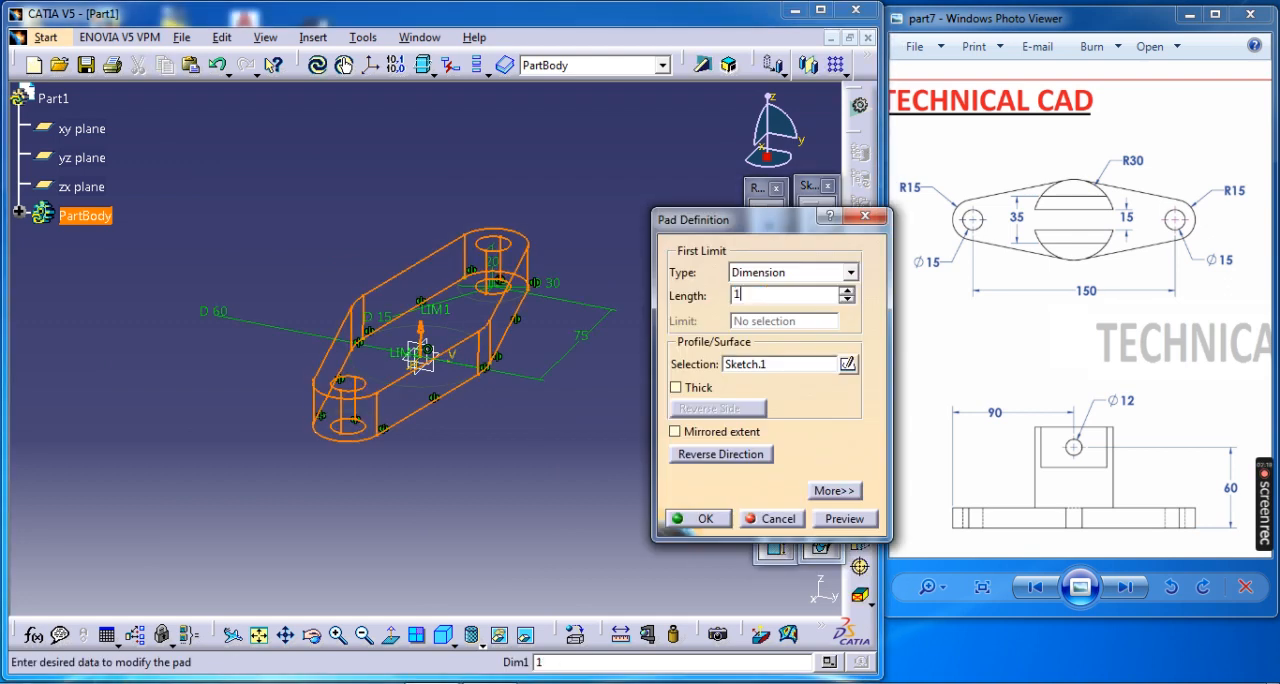
text(0)
key(Return)
Start a sketch on the flange's top face and draw a circle centred at the origin with a 60 mm diameter.
click(527, 389)
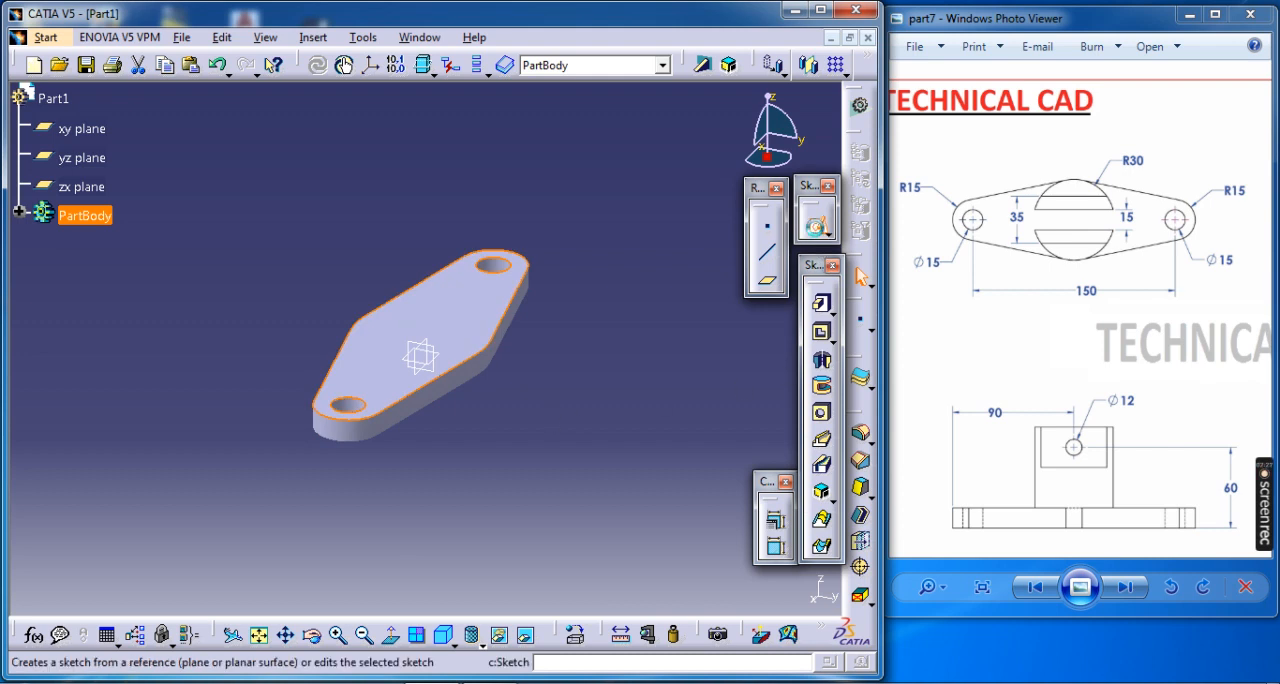
click(818, 234)
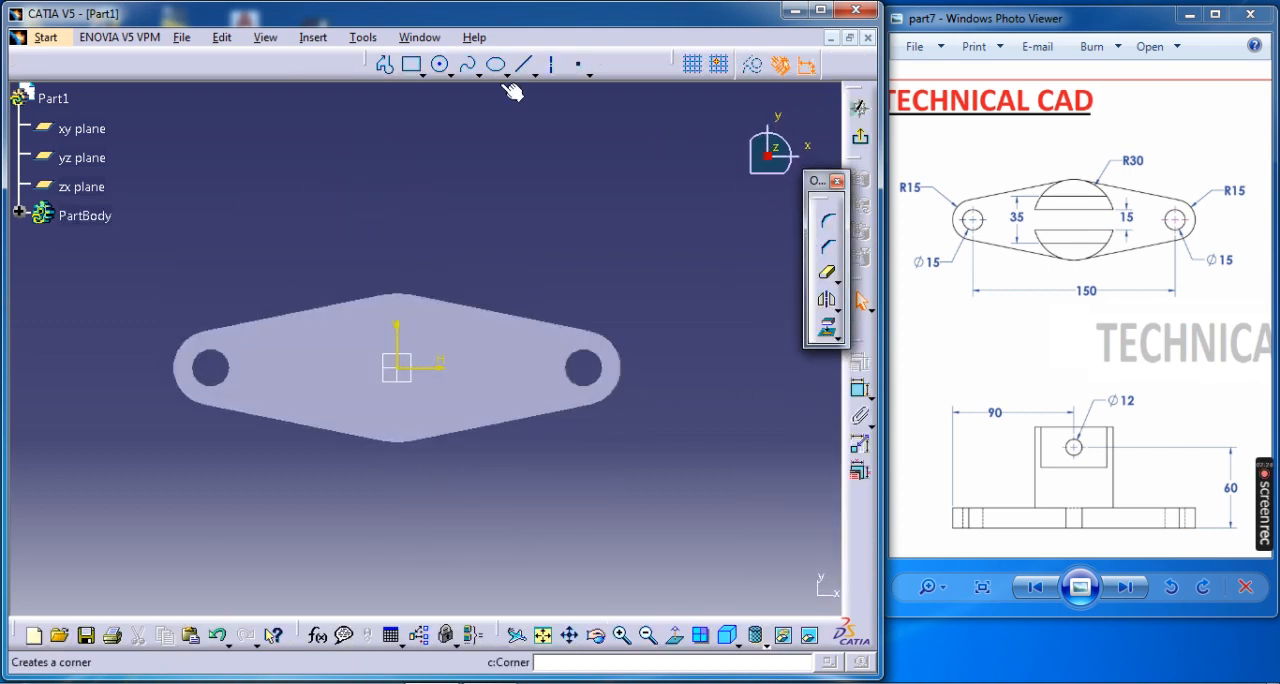
click(405, 374)
click(416, 316)
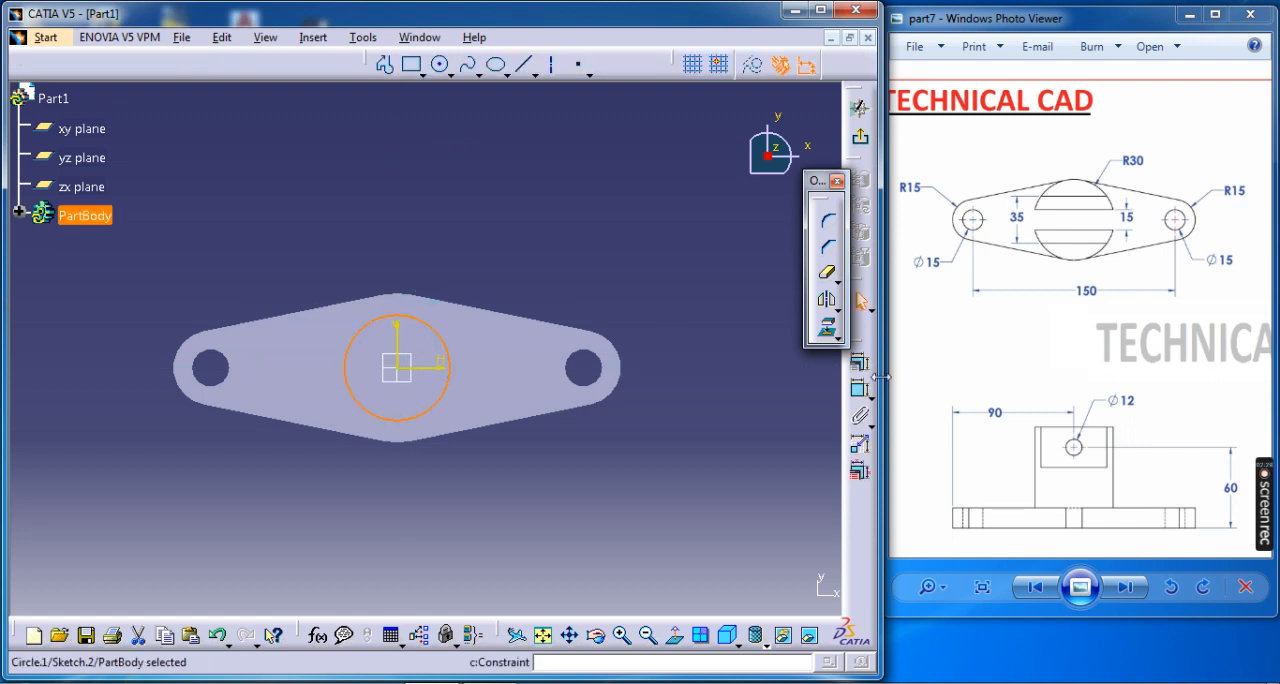
click(851, 390)
click(531, 251)
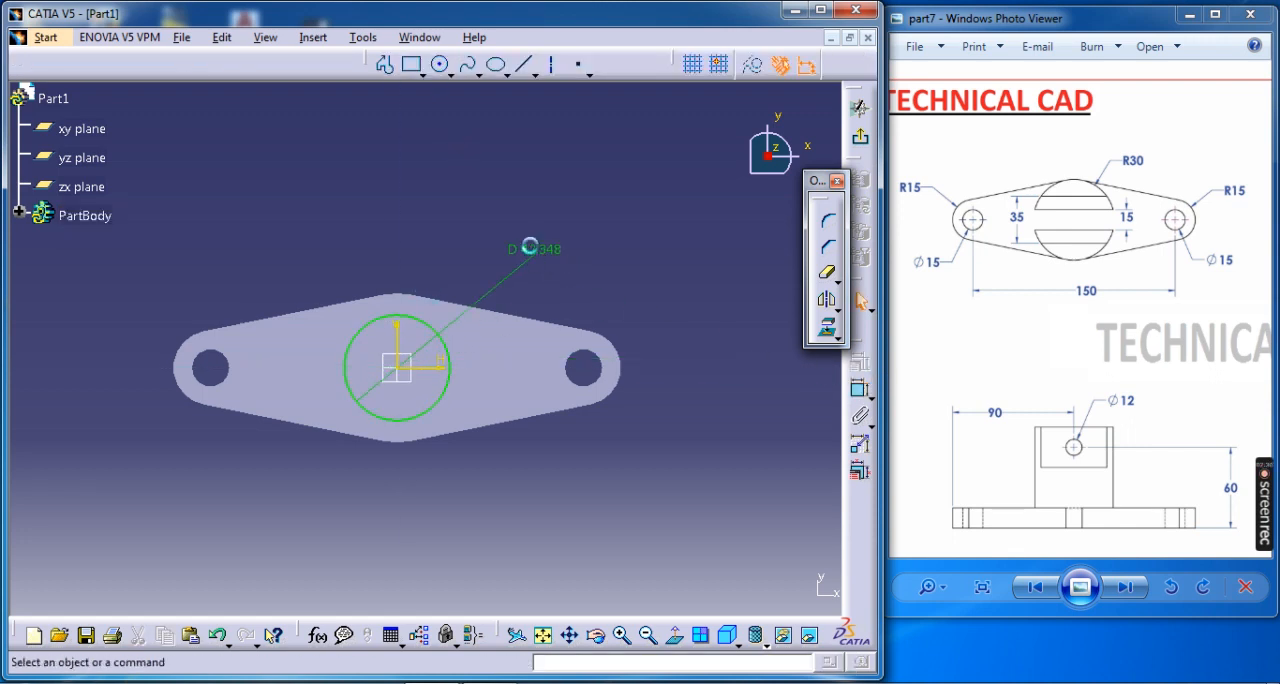
double_click(533, 252)
text(60)
key(Return)
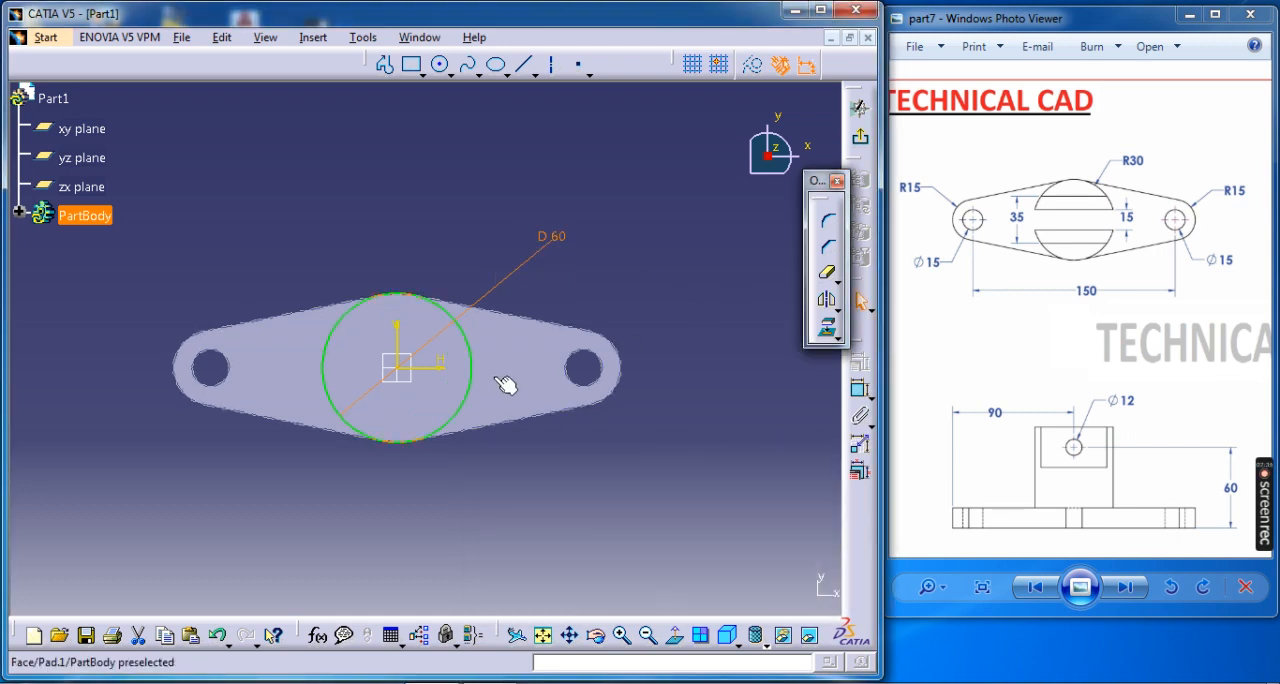
Draw a horizontal line across the whole 60 mm circle, about 12 mm above the horizontal axis.
click(384, 64)
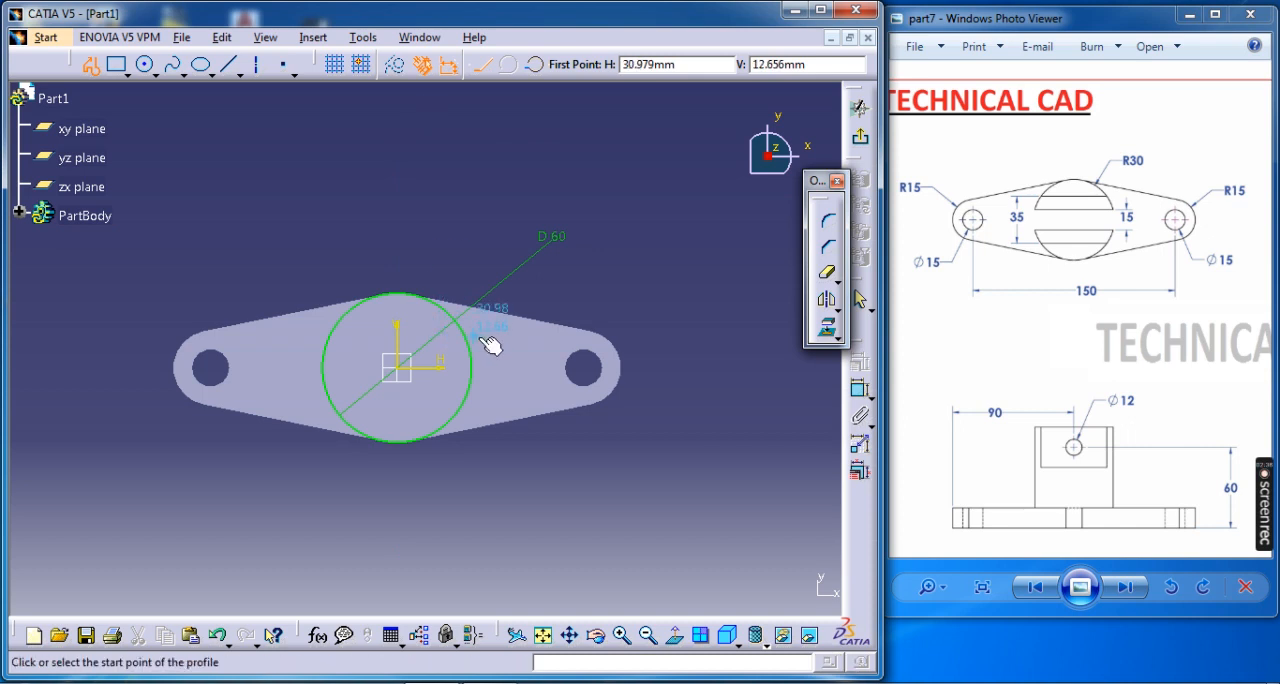
click(481, 340)
click(305, 337)
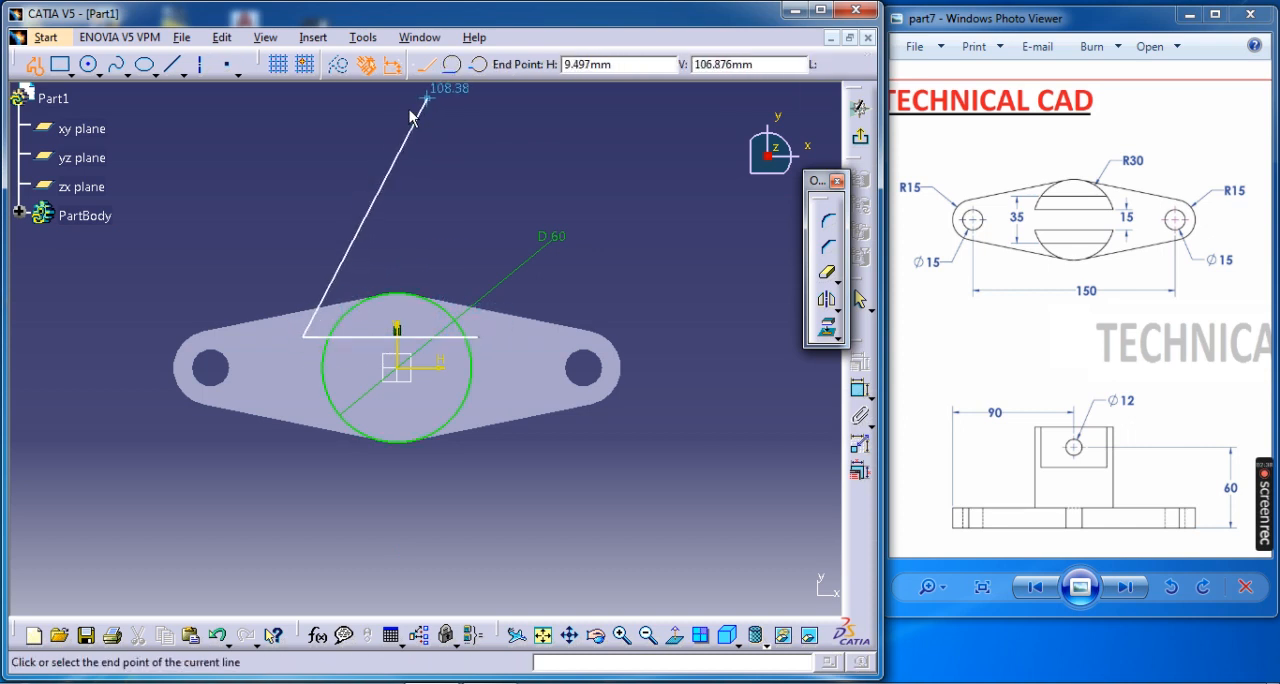
key(Escape)
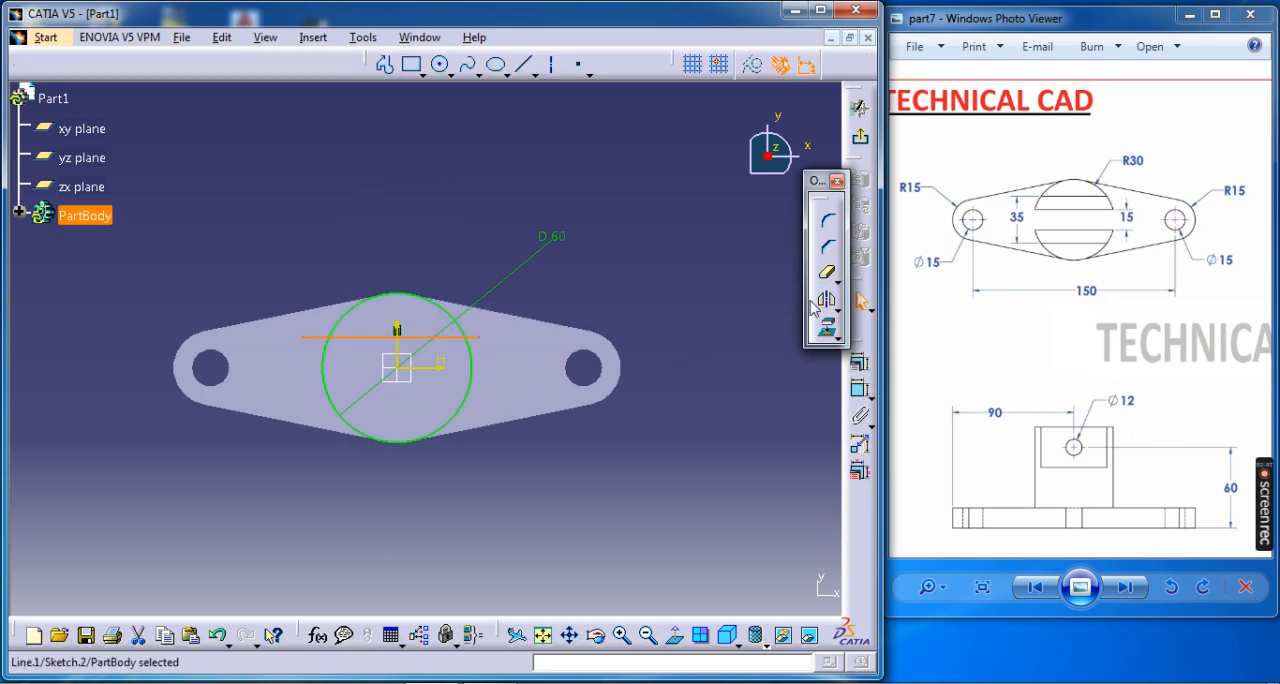
Dimension the line's offset from the horizontal axis and set it to 15/2 mm.
click(861, 394)
click(447, 369)
click(543, 286)
double_click(548, 278)
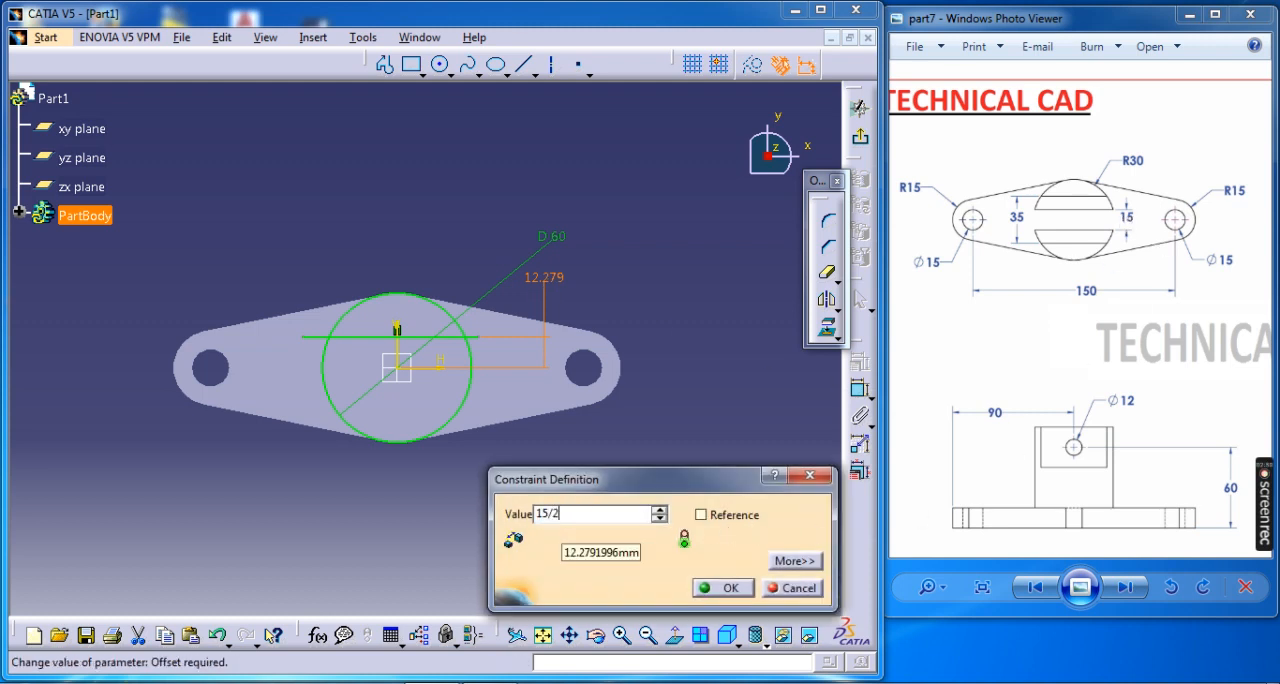
key(Return)
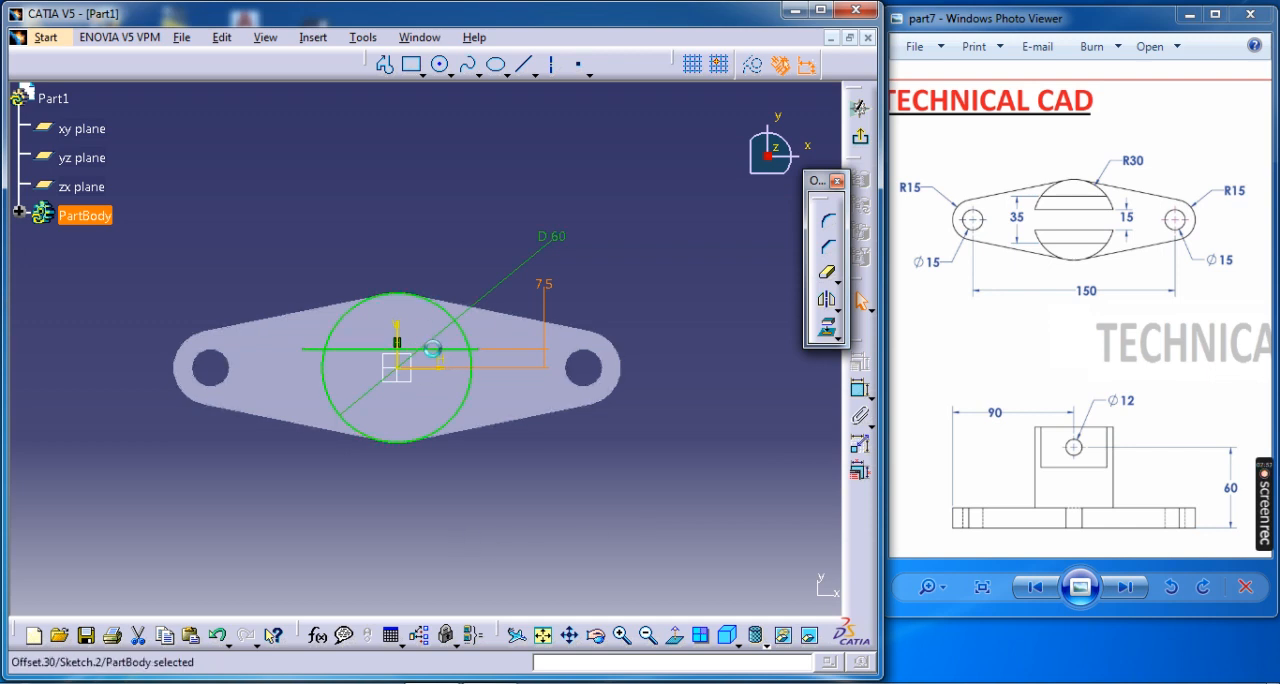
Mirror the horizontal line about the horizontal axis.
click(827, 300)
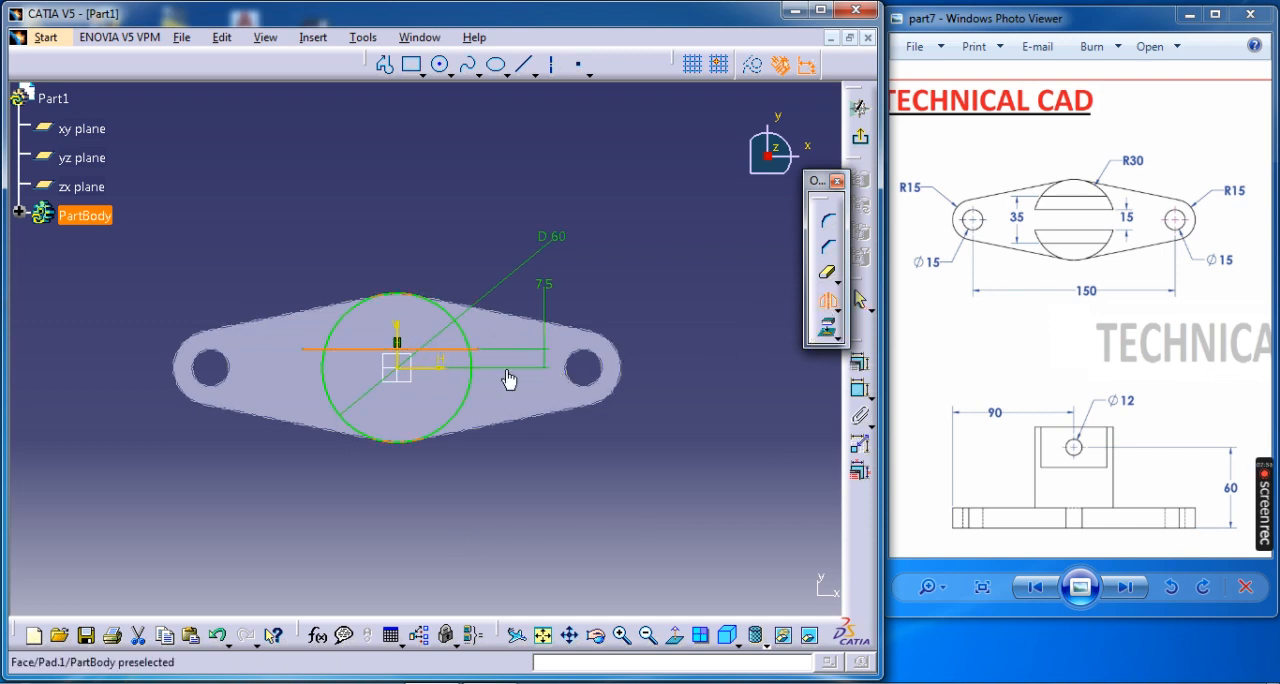
click(453, 372)
middle_drag(457, 443, 516, 316)
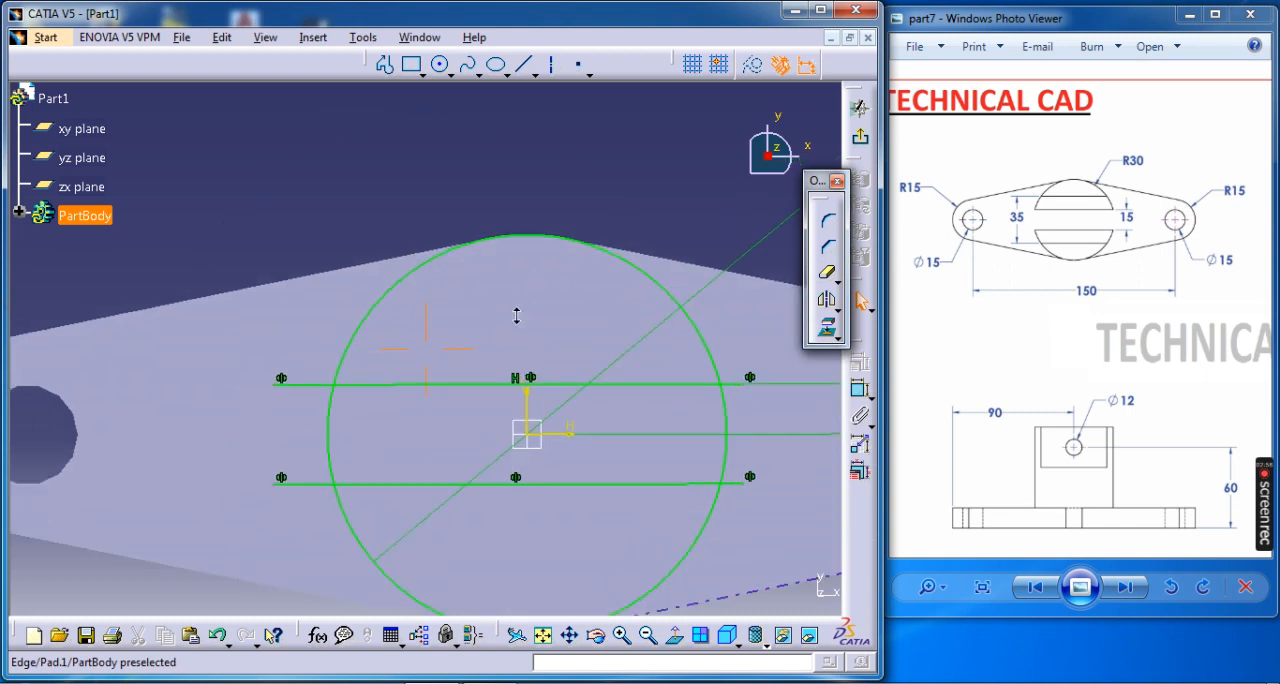
Quick-trim the line overhangs outside the 60 mm circle and the circle's side arcs between the two lines.
middle_drag(523, 481, 486, 355)
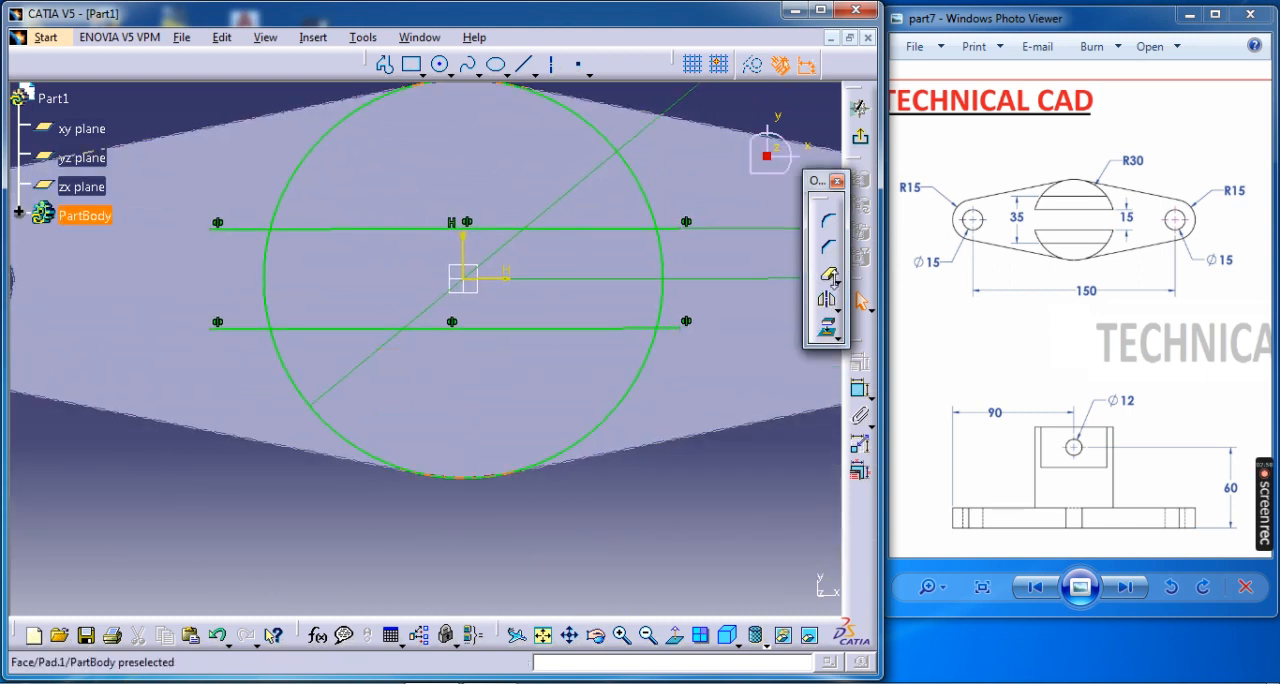
click(835, 281)
click(828, 279)
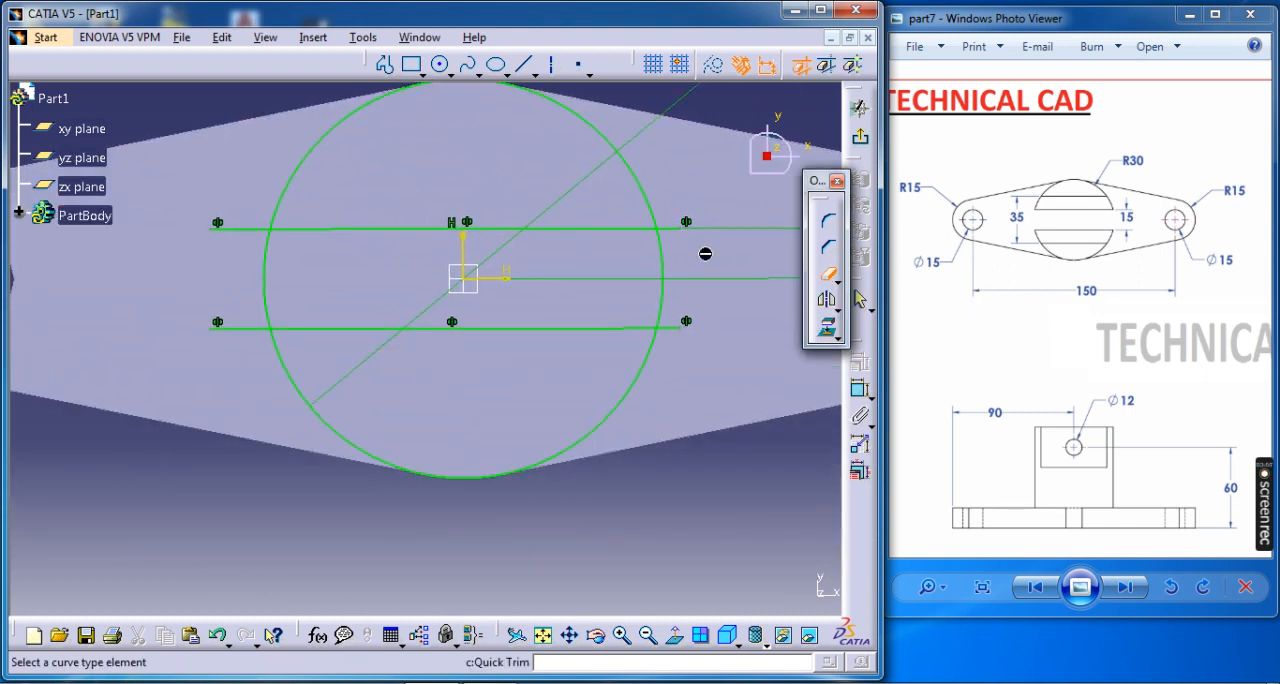
click(680, 228)
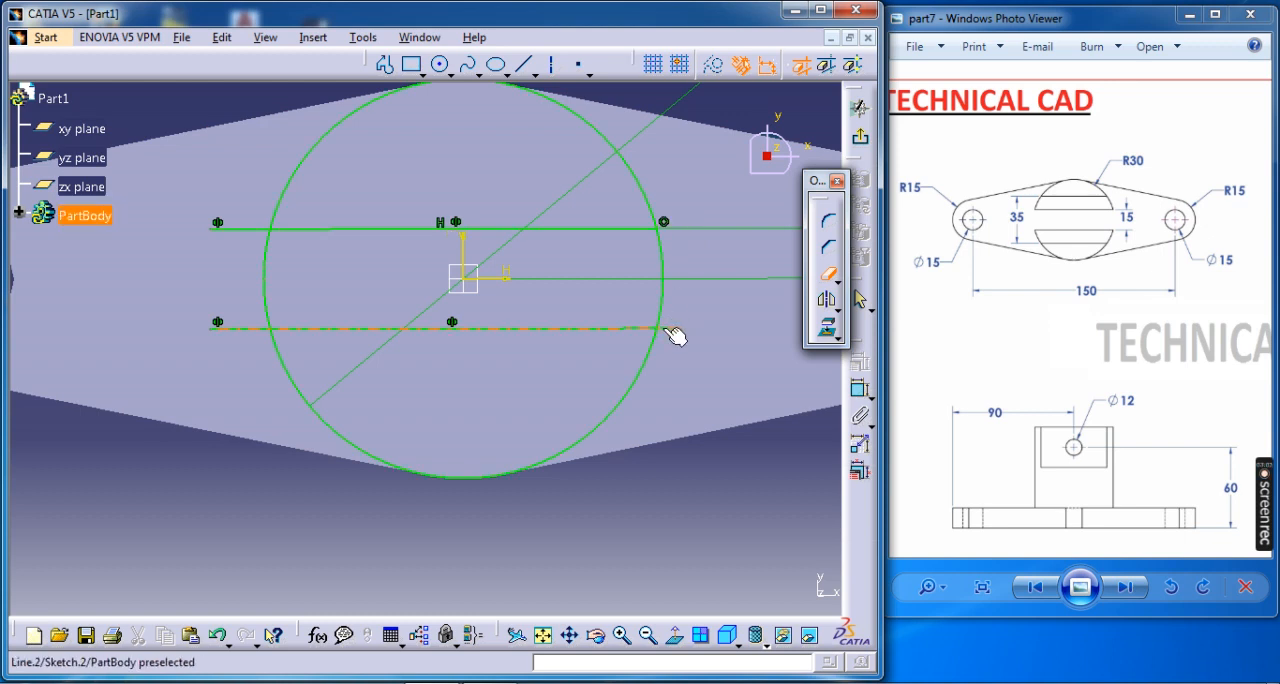
click(665, 315)
click(245, 329)
click(268, 285)
click(257, 229)
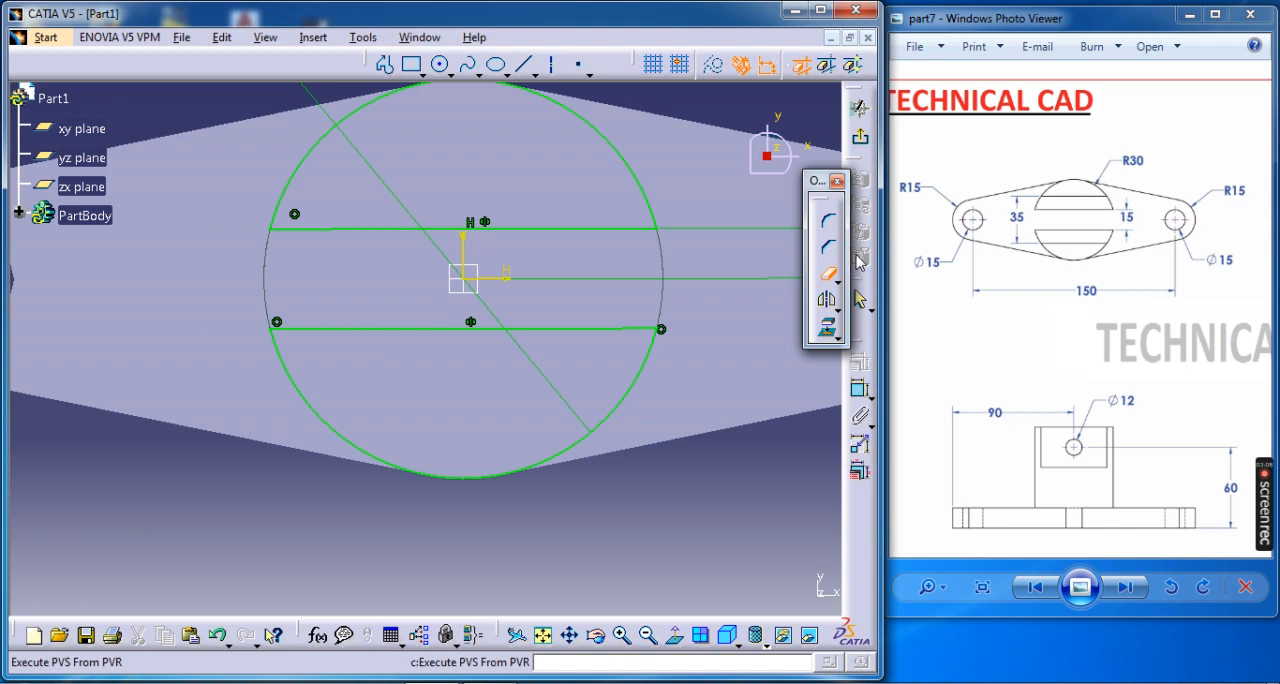
Exit the sketch, check the heights in the reference drawing's side view, and pad the two segments 35 mm.
click(859, 137)
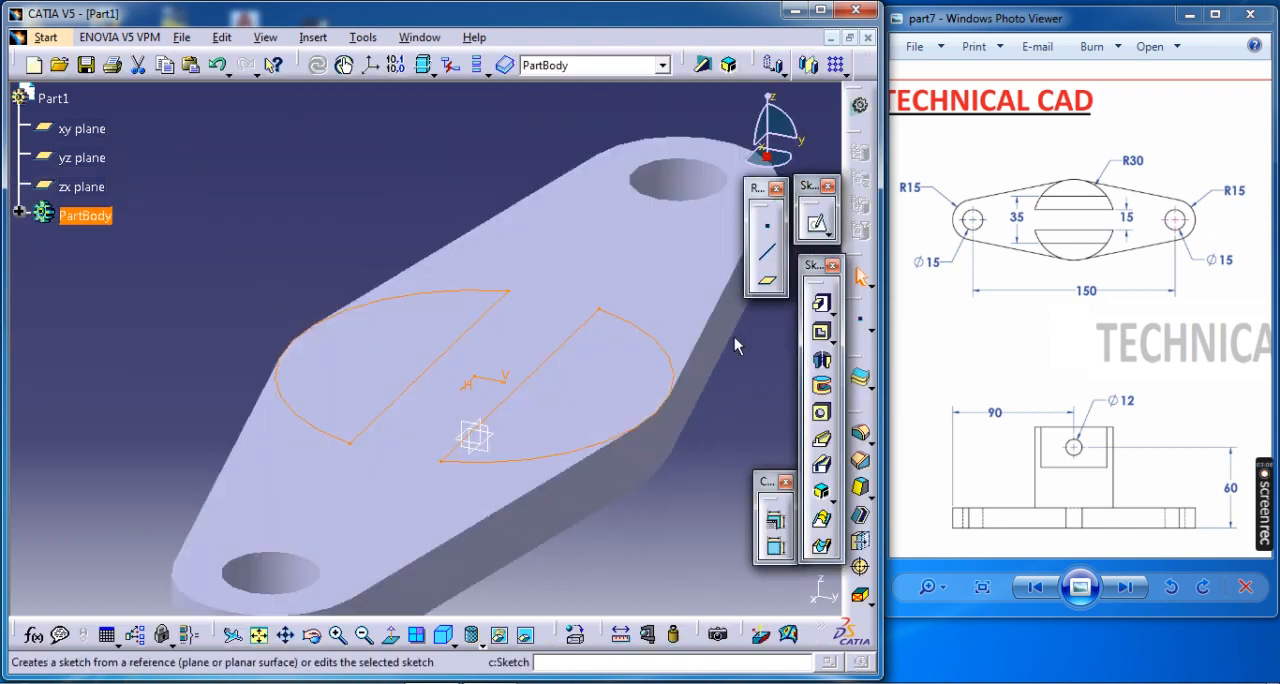
drag(1199, 248, 890, 410)
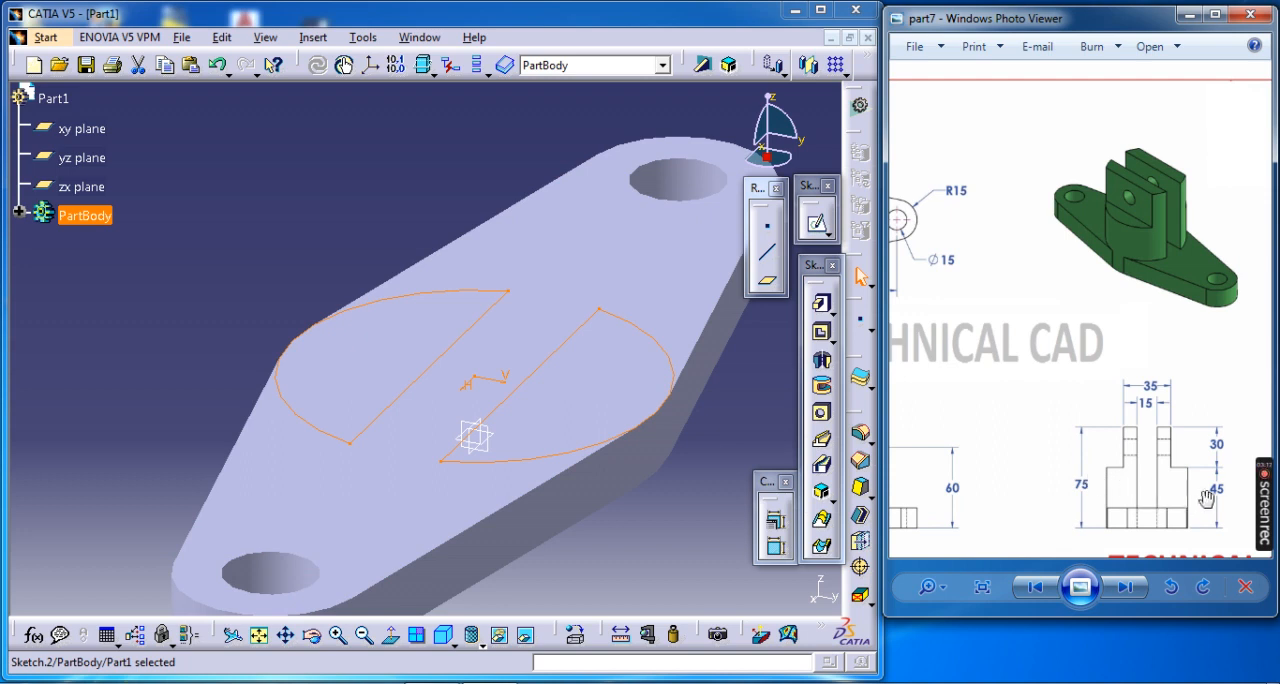
click(821, 302)
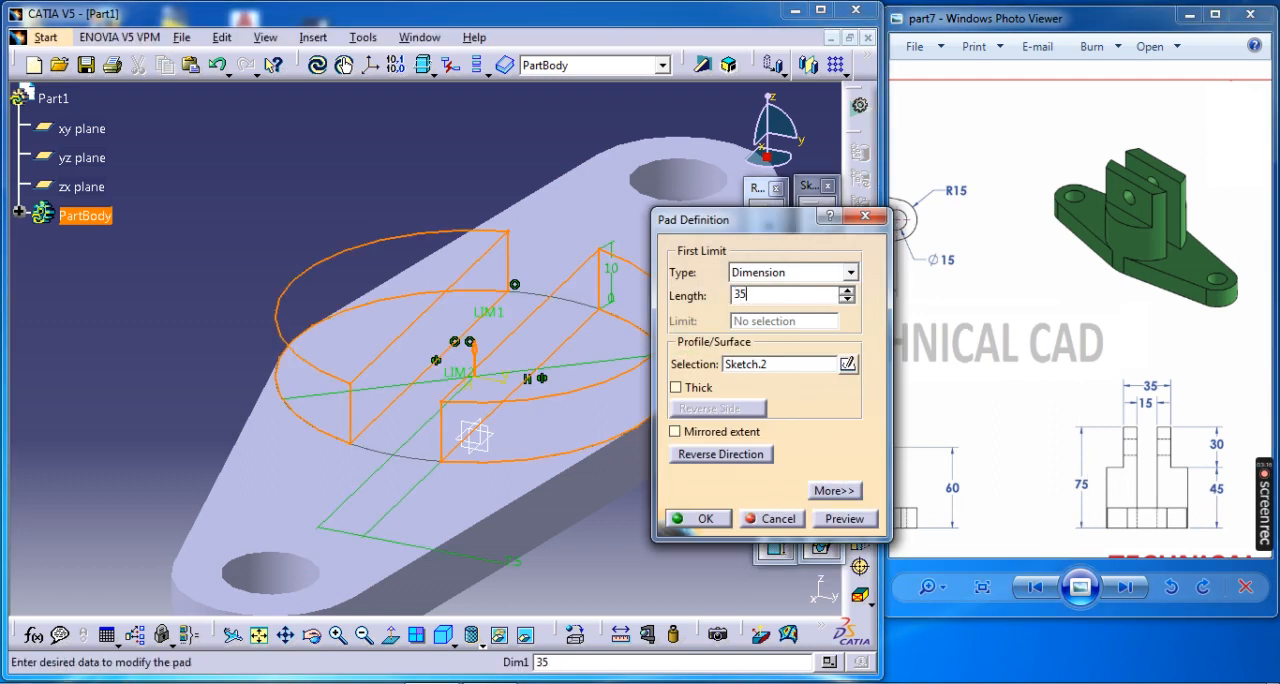
key(Return)
Start a sketch on the top face of the half-round pads and project both segment outlines into it.
click(611, 195)
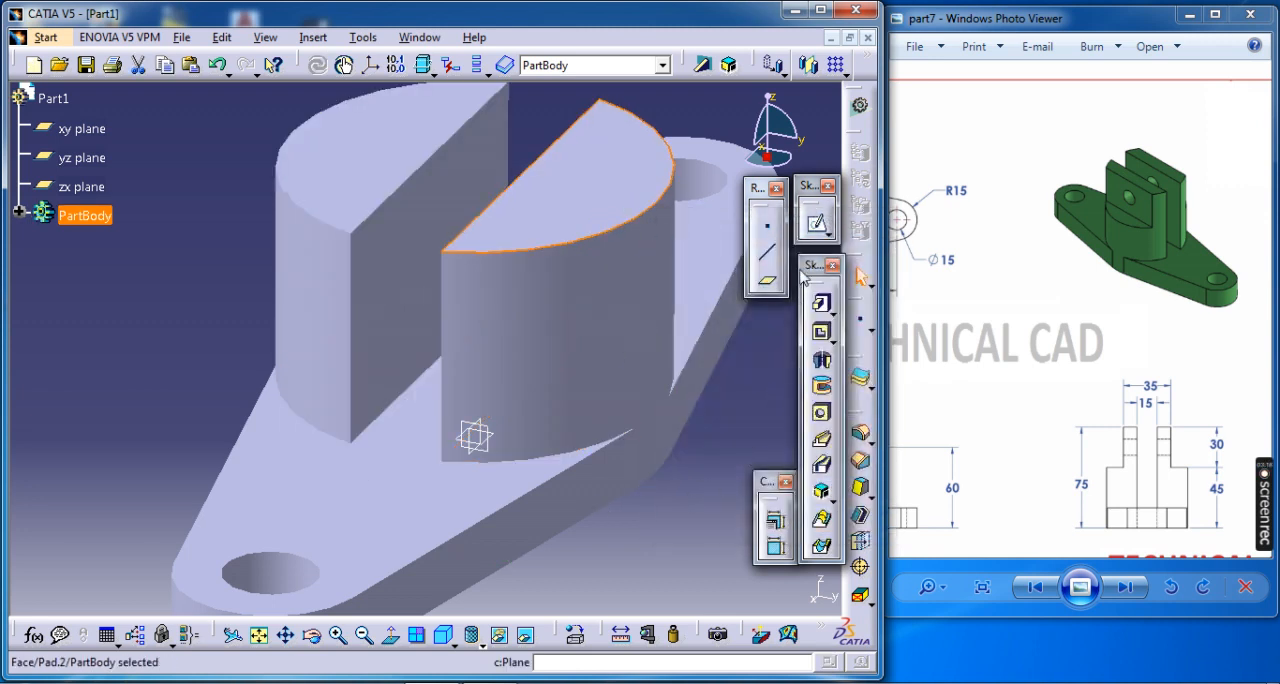
click(817, 224)
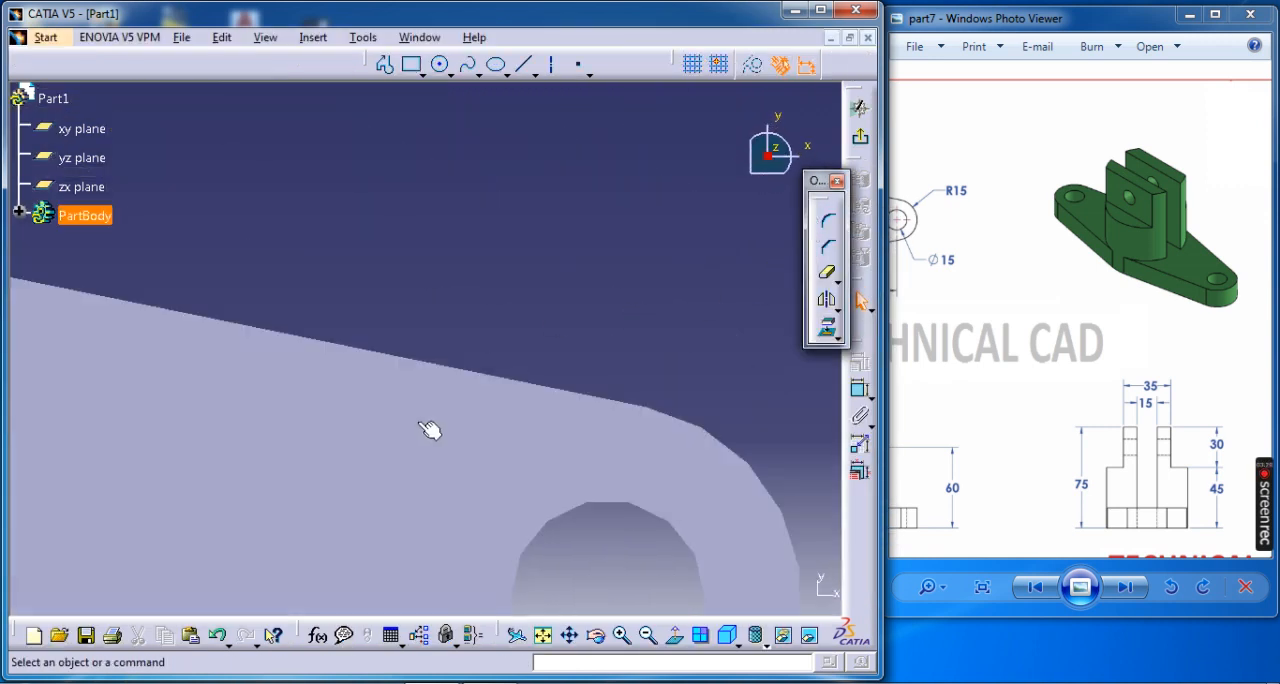
click(542, 636)
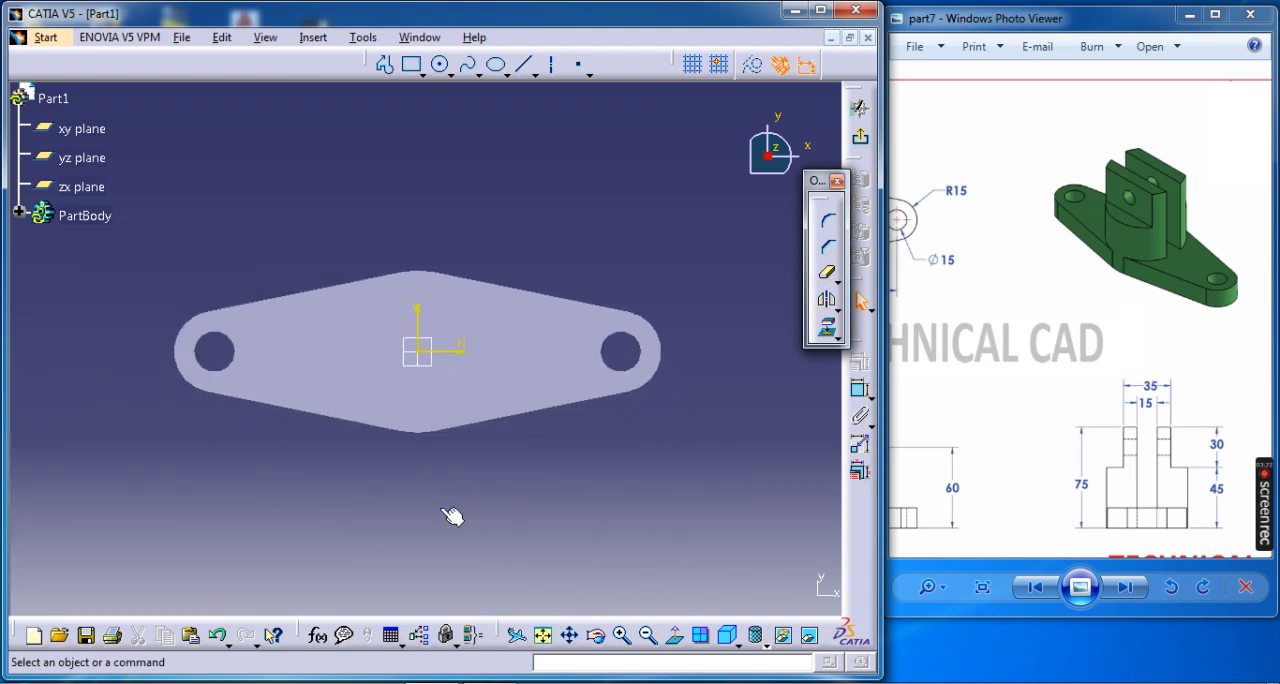
middle_drag(452, 516, 496, 507)
mouse_move(508, 463)
ctrl+middle_down()
mouse_move(508, 409)
mouse_move(523, 391)
ctrl+middle_up()
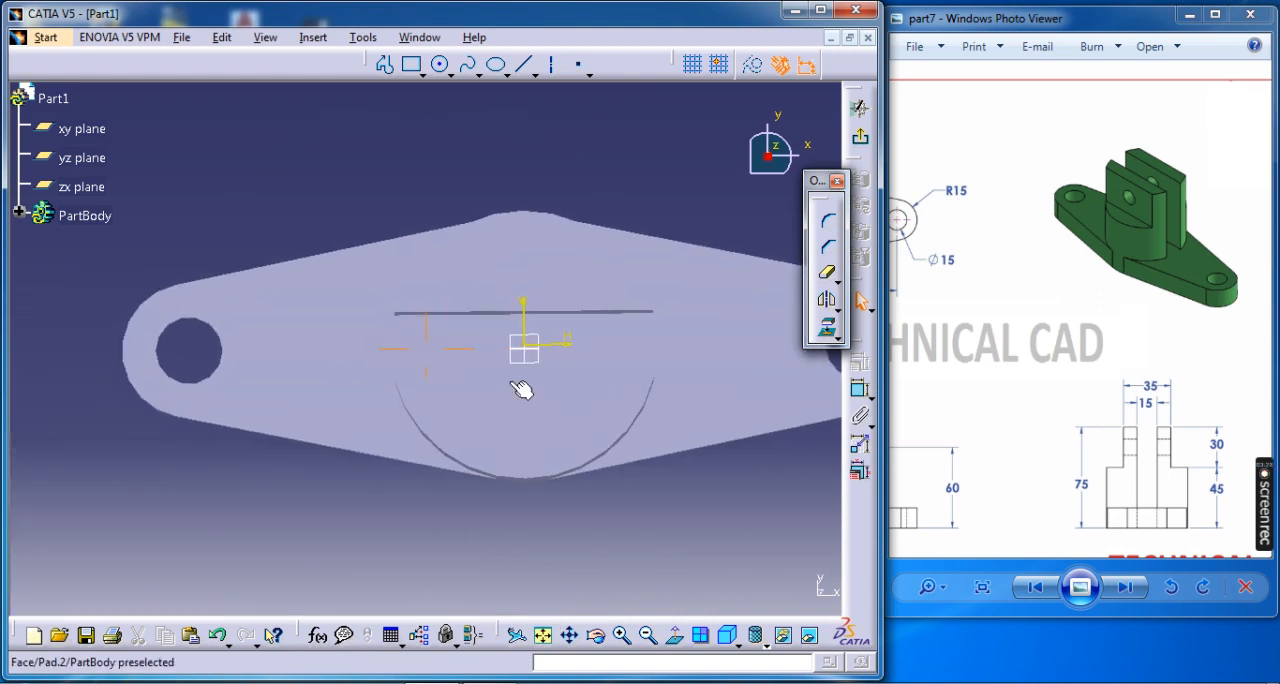
ctrl+click(567, 285)
click(826, 327)
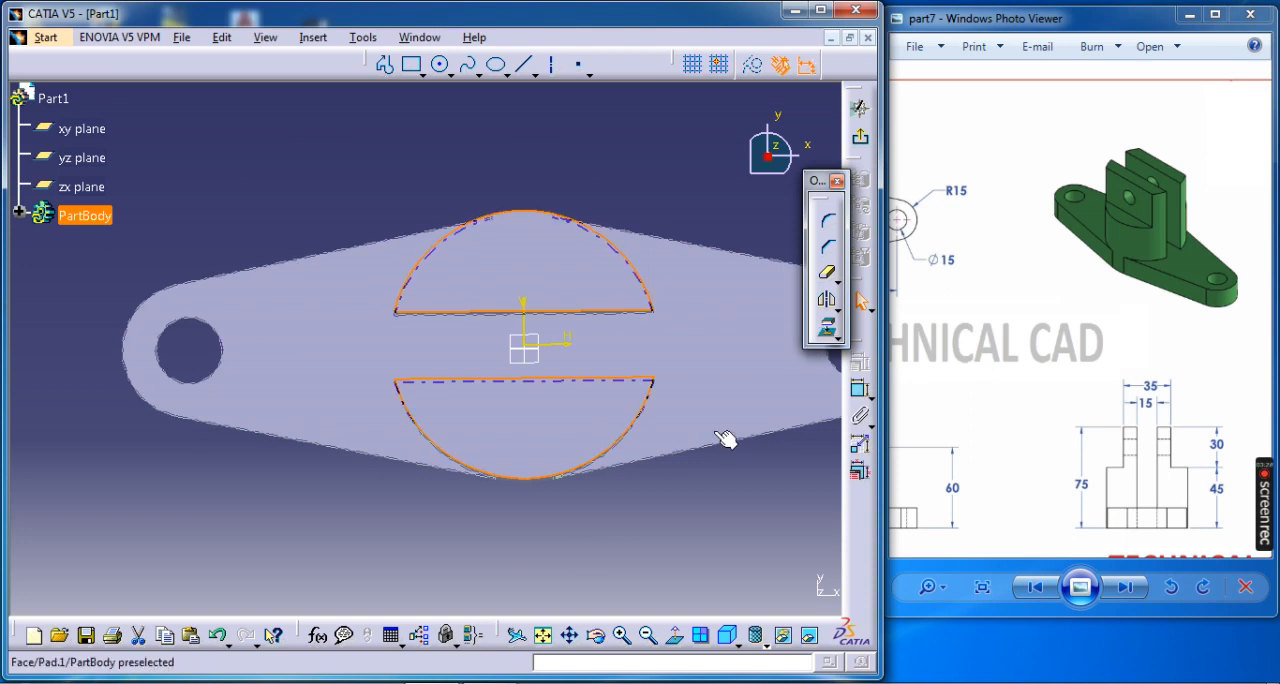
click(648, 528)
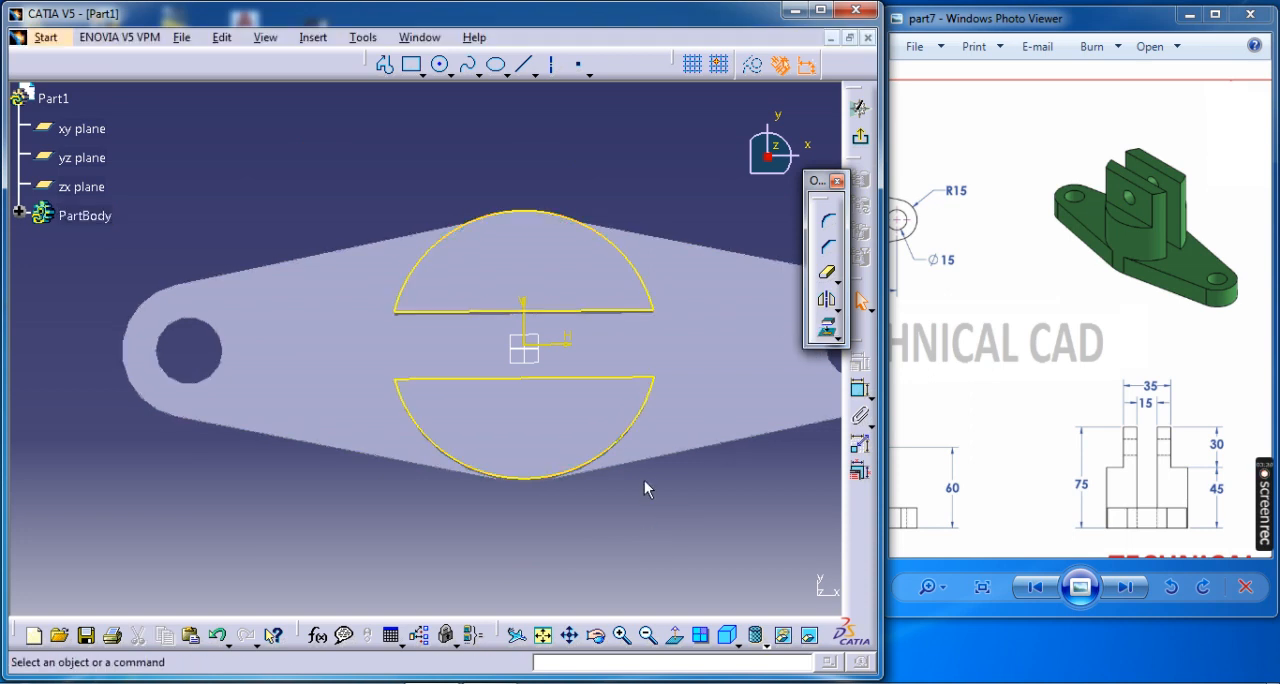
Sketch a horizontal line across the upper projected segment, about 17 mm above the horizontal axis.
click(677, 645)
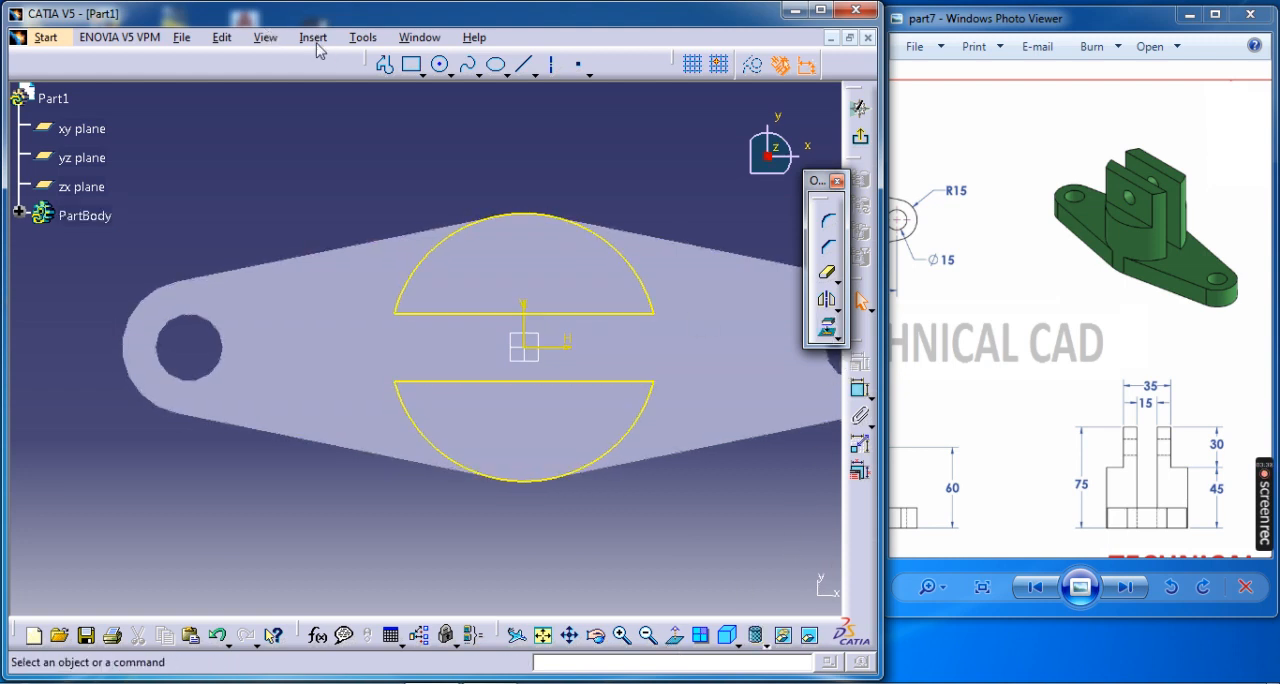
click(384, 64)
click(660, 276)
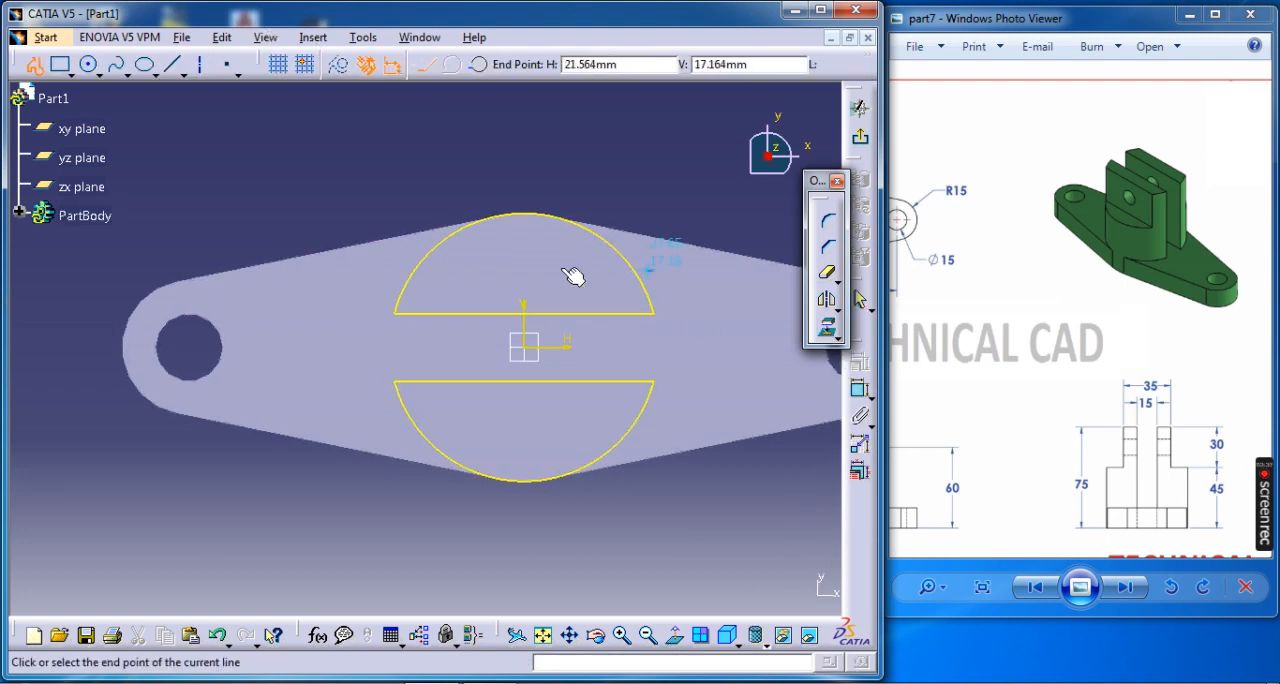
click(380, 270)
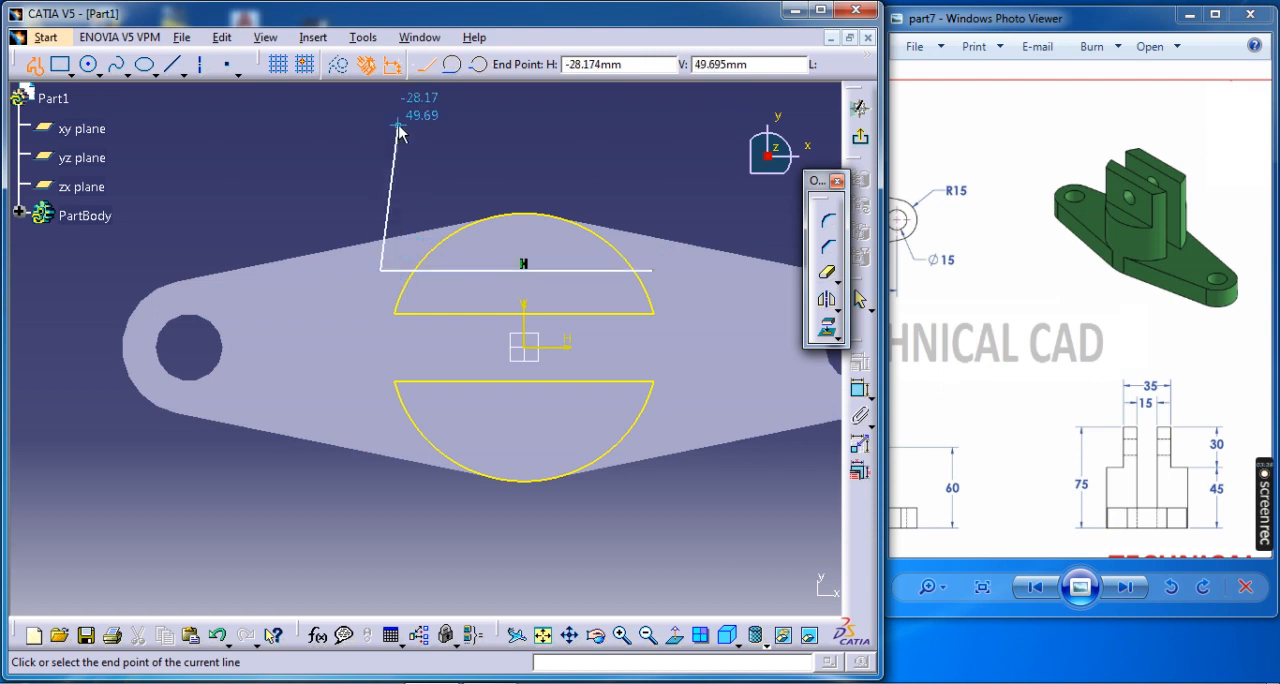
key(Escape)
Dimension the new line's distance from the horizontal axis and set it to 35/2.
click(860, 390)
click(605, 270)
click(562, 346)
click(690, 196)
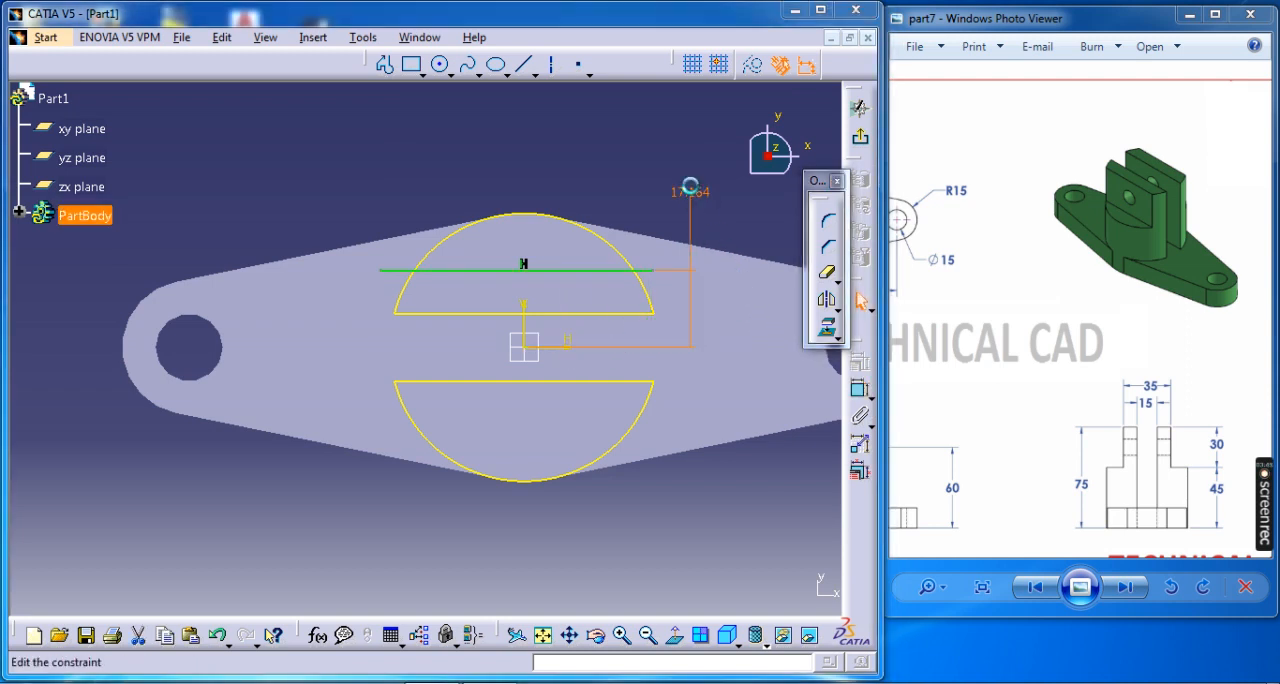
double_click(693, 194)
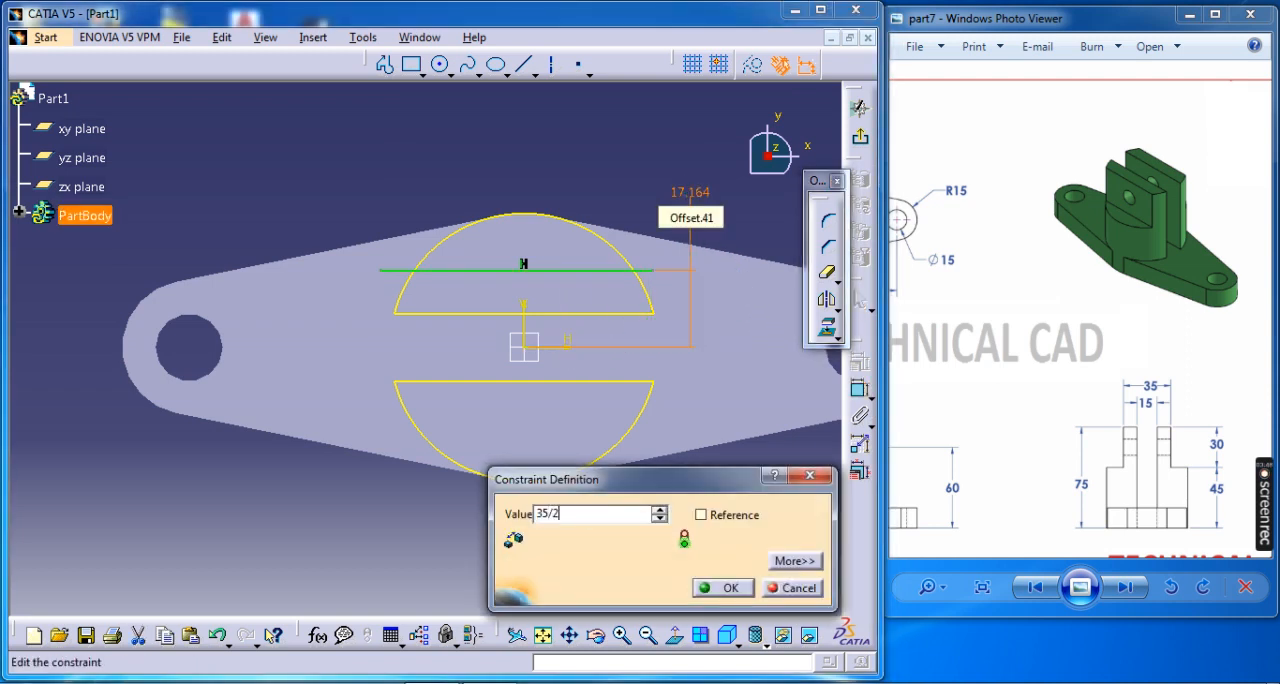
key(Return)
Check the plan view in the reference drawing and mirror the upper line about the horizontal axis onto the lower segment.
drag(934, 340, 1185, 343)
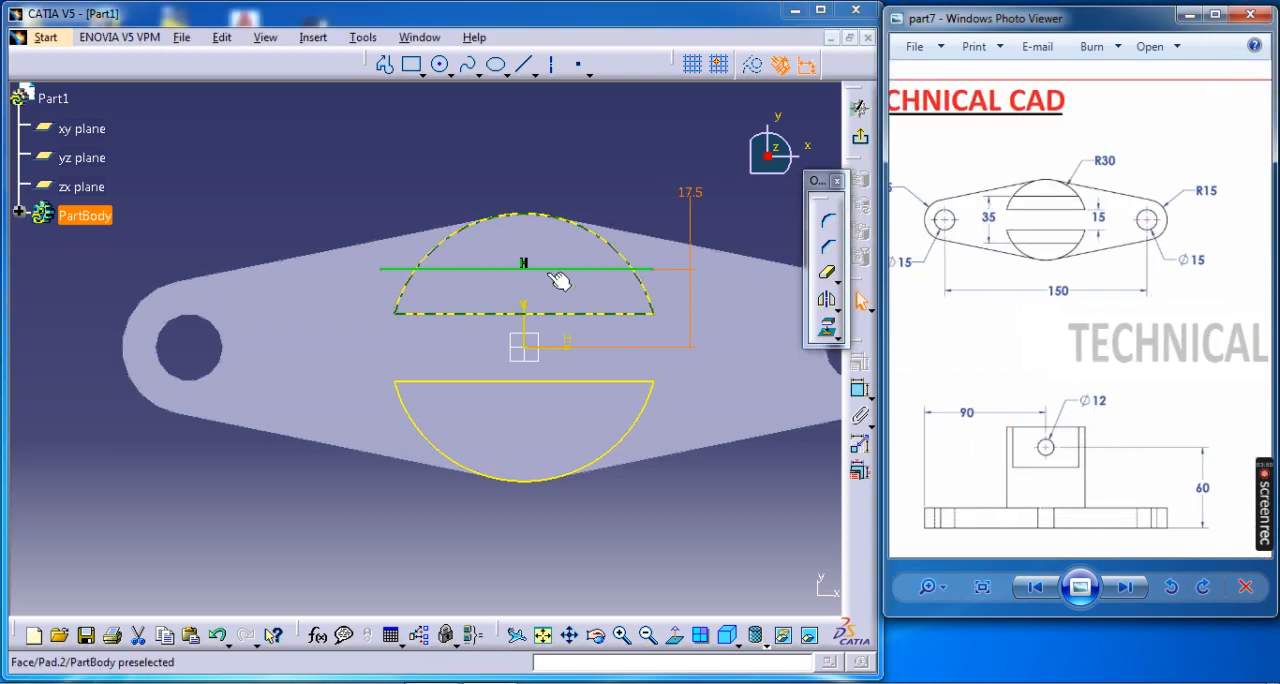
click(558, 280)
click(826, 299)
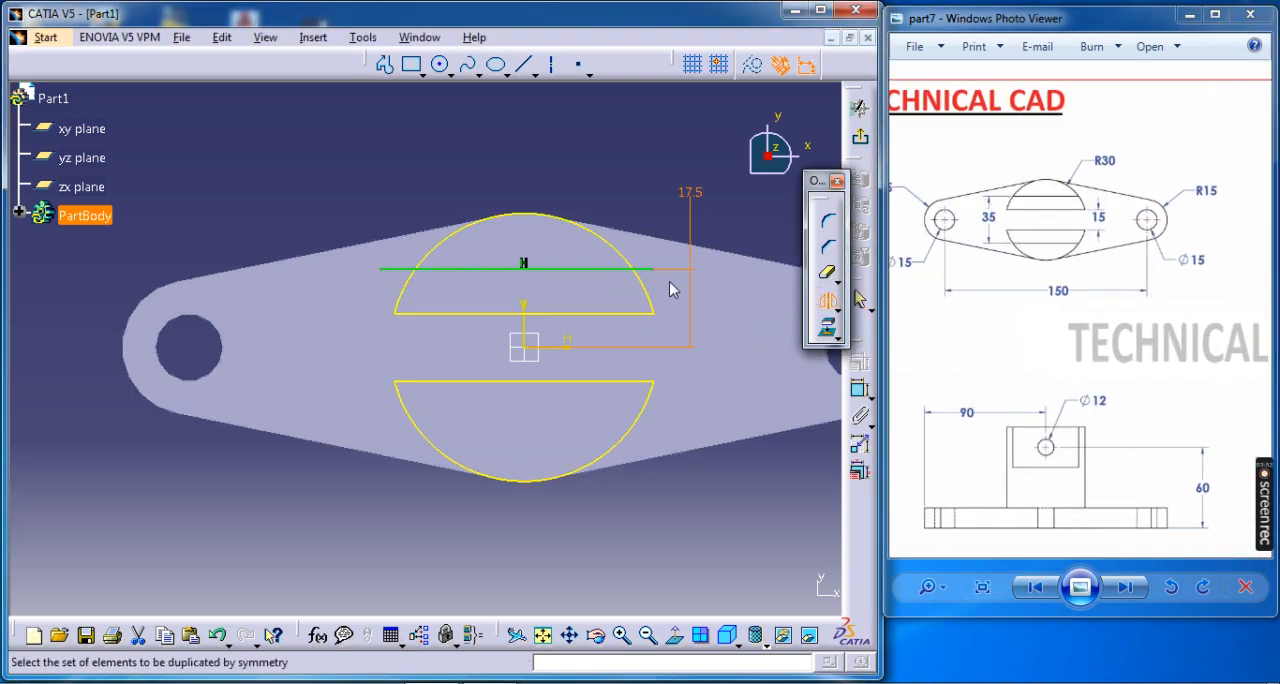
click(612, 269)
click(568, 346)
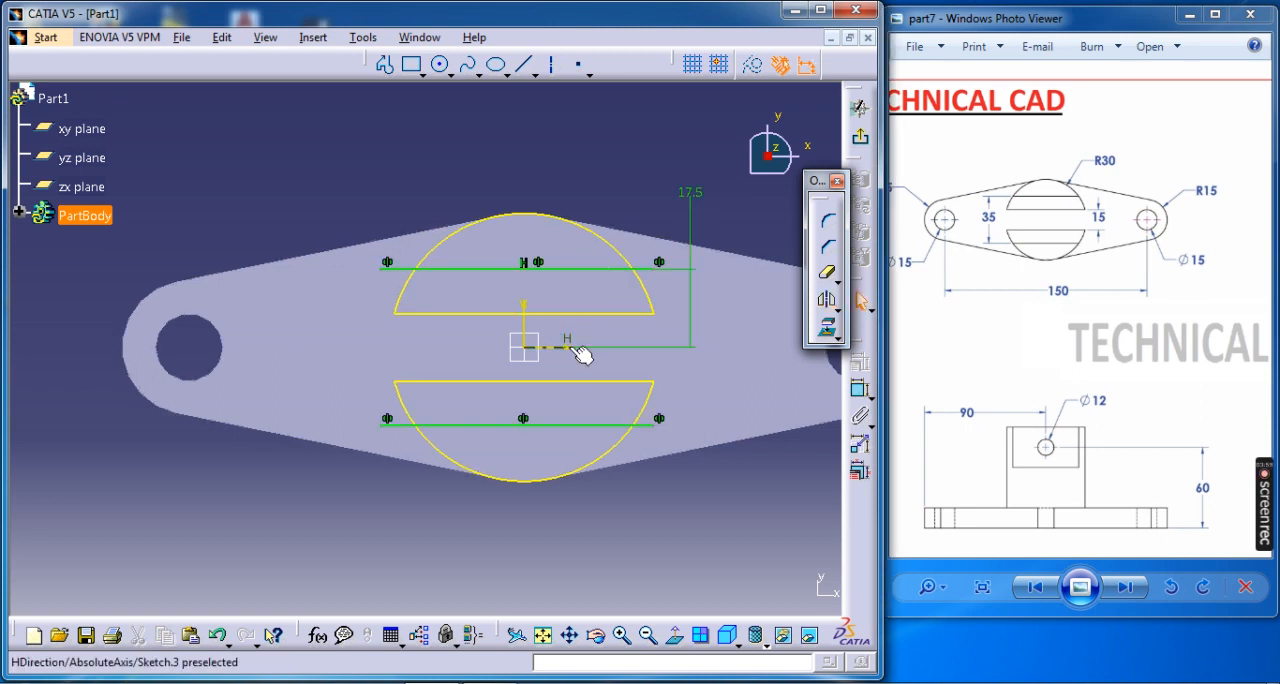
Isolate both projected segment outlines from their source geometry, accepting the reroute warnings.
right_click(603, 248)
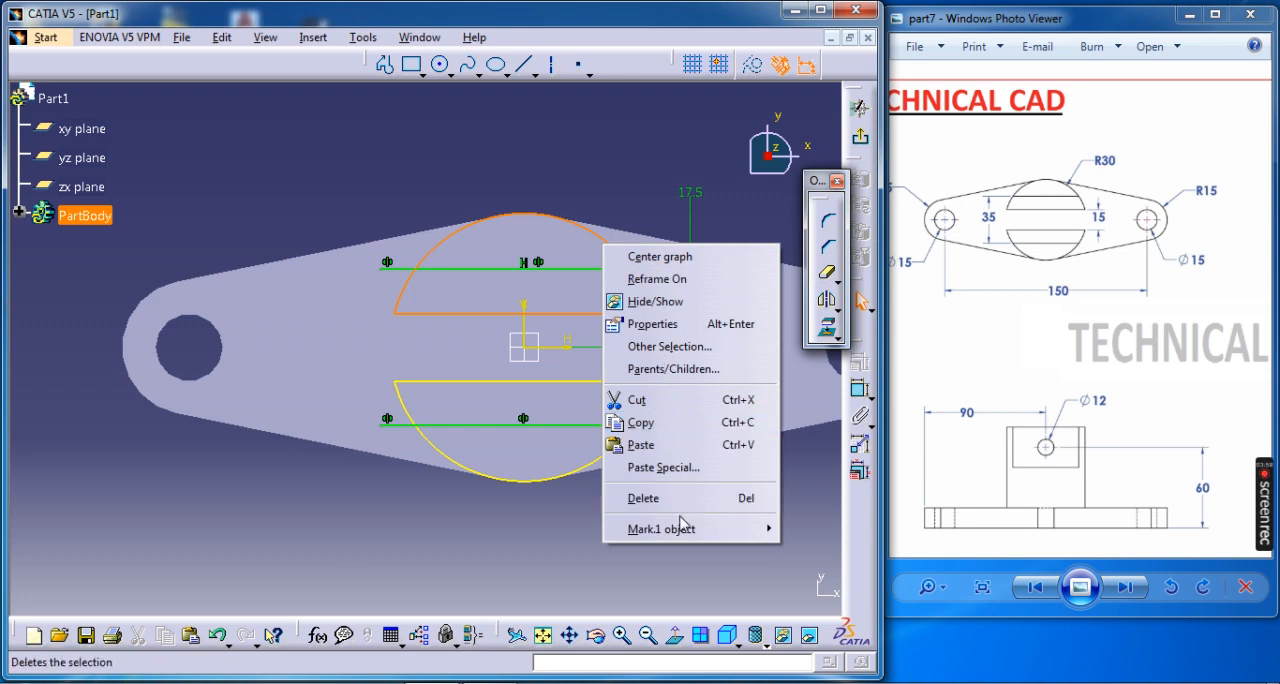
mouse_move(688, 527)
click(800, 558)
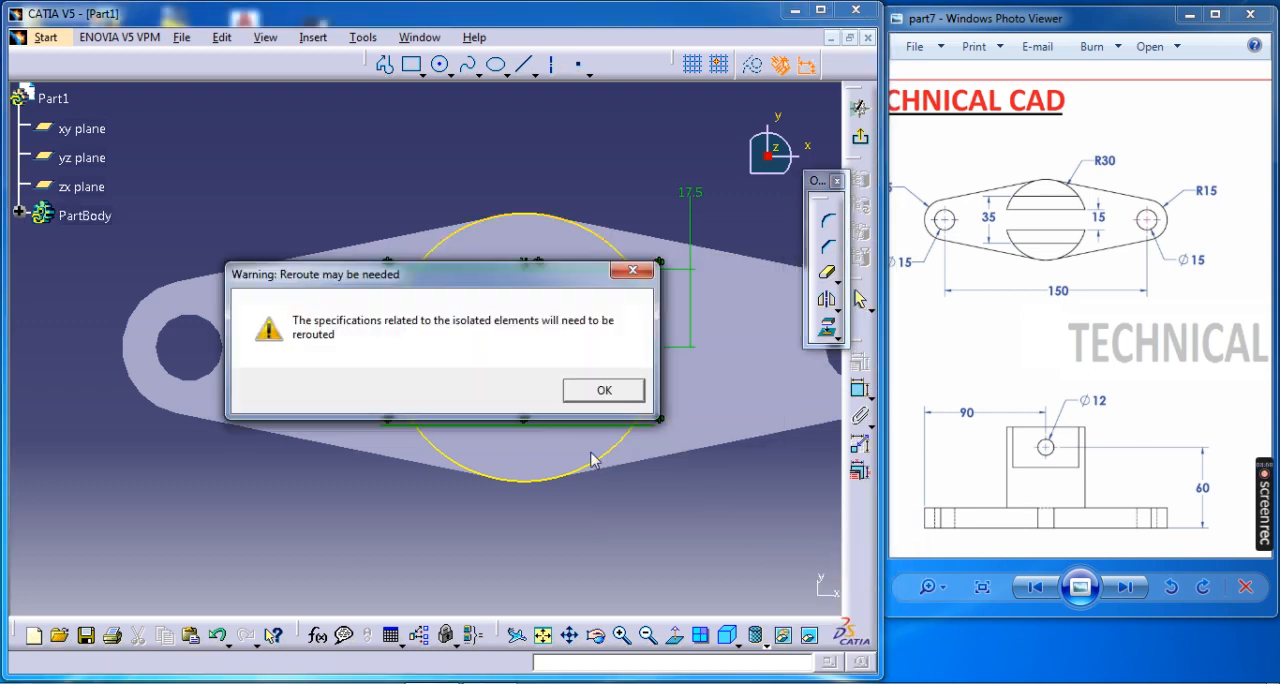
click(604, 391)
right_click(602, 461)
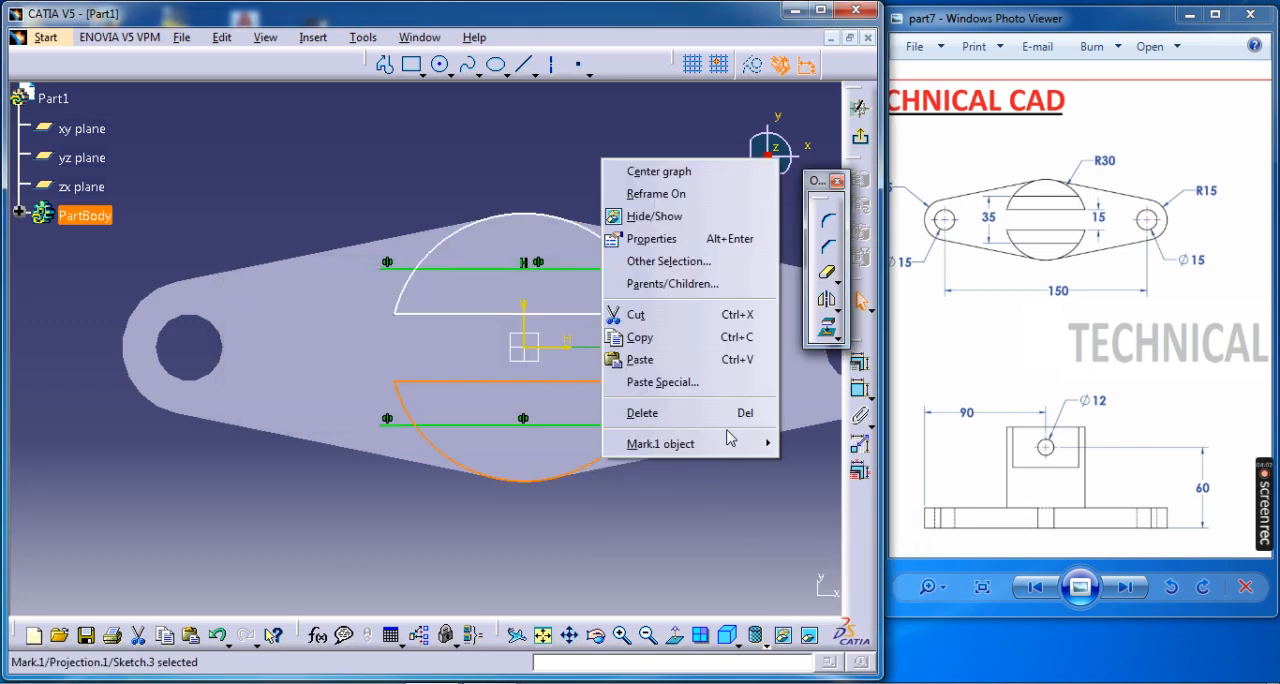
mouse_move(731, 445)
click(838, 484)
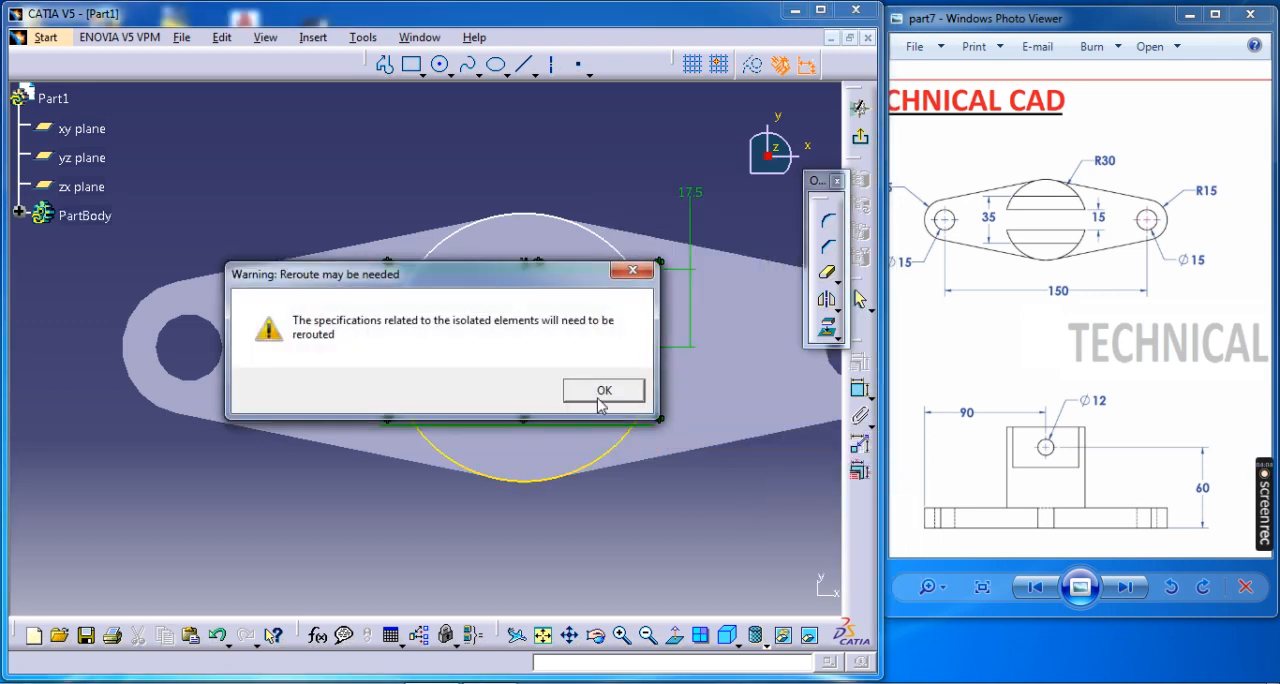
click(601, 391)
Quick-trim the overhanging ends of both lines and the outer arcs beyond them, leaving two narrow closed strips.
click(826, 272)
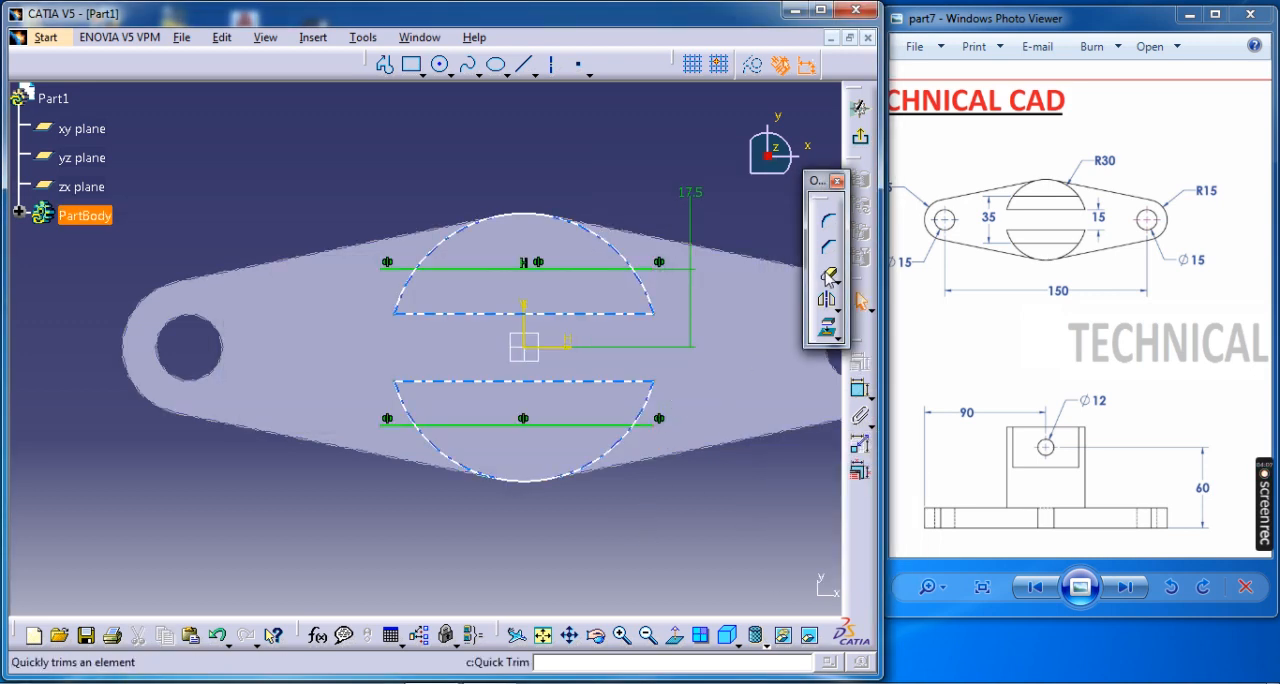
click(651, 270)
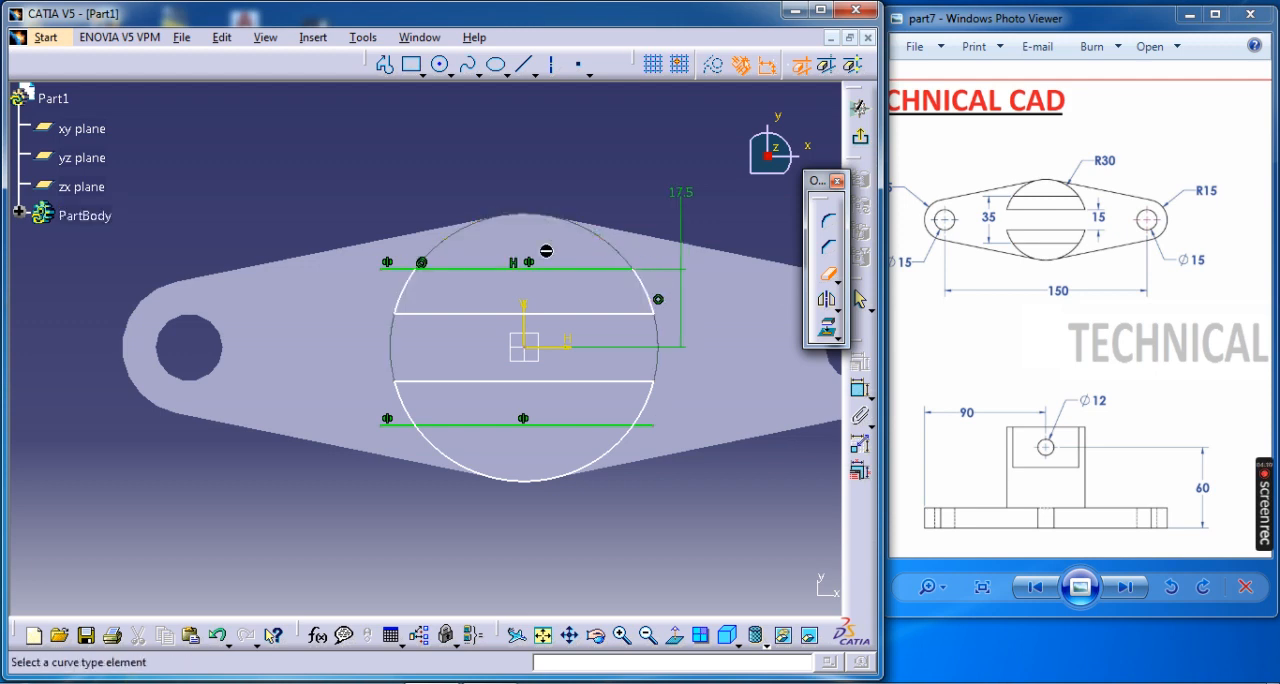
click(402, 268)
click(487, 482)
click(398, 425)
click(646, 426)
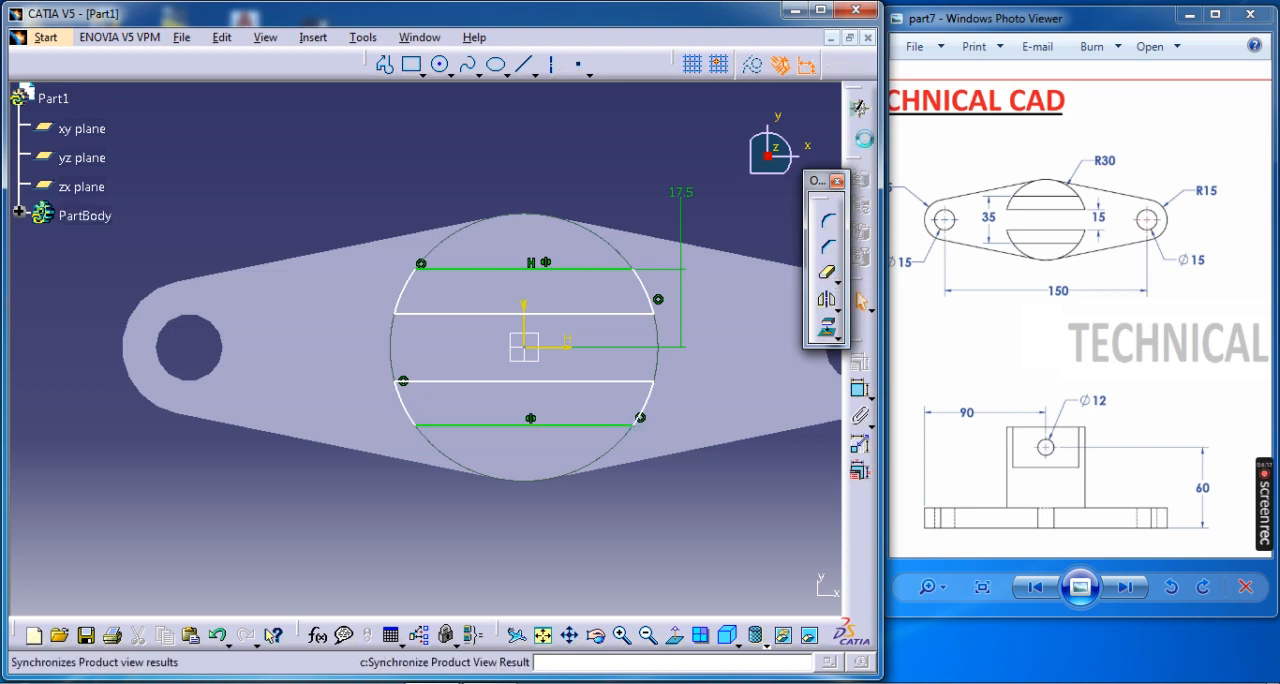
Exit the sketch and pad the two strip profiles 30 mm upward.
click(858, 107)
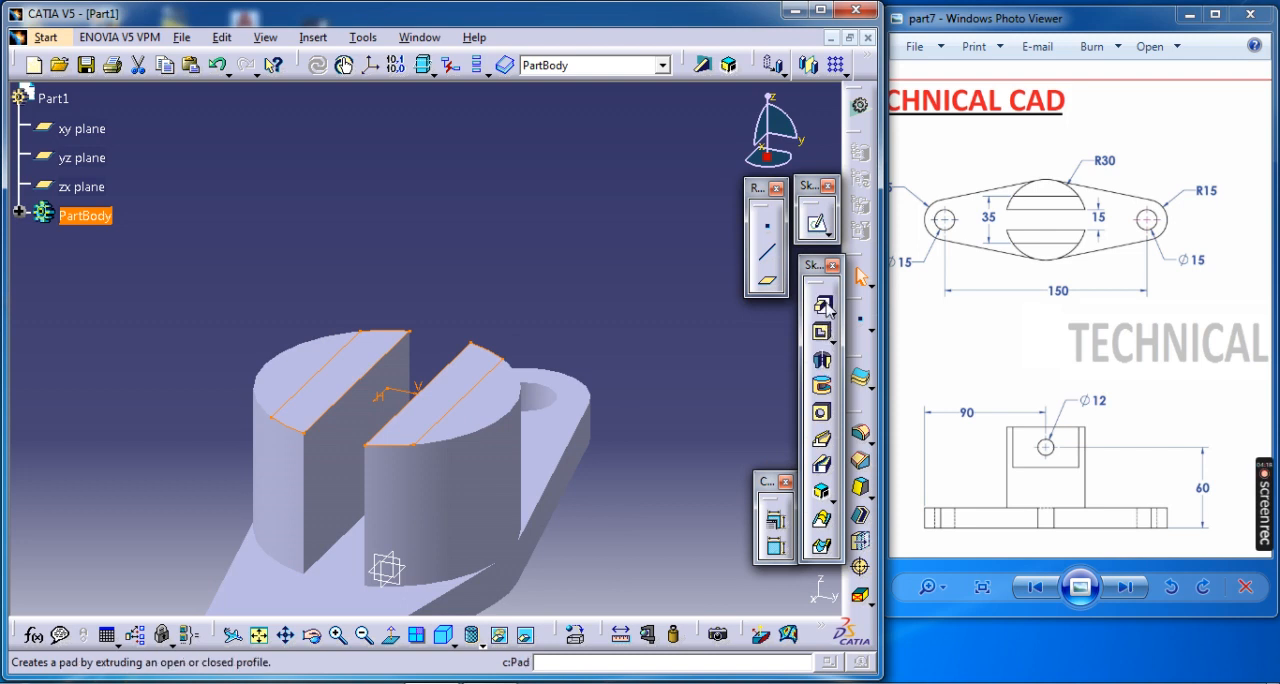
click(821, 302)
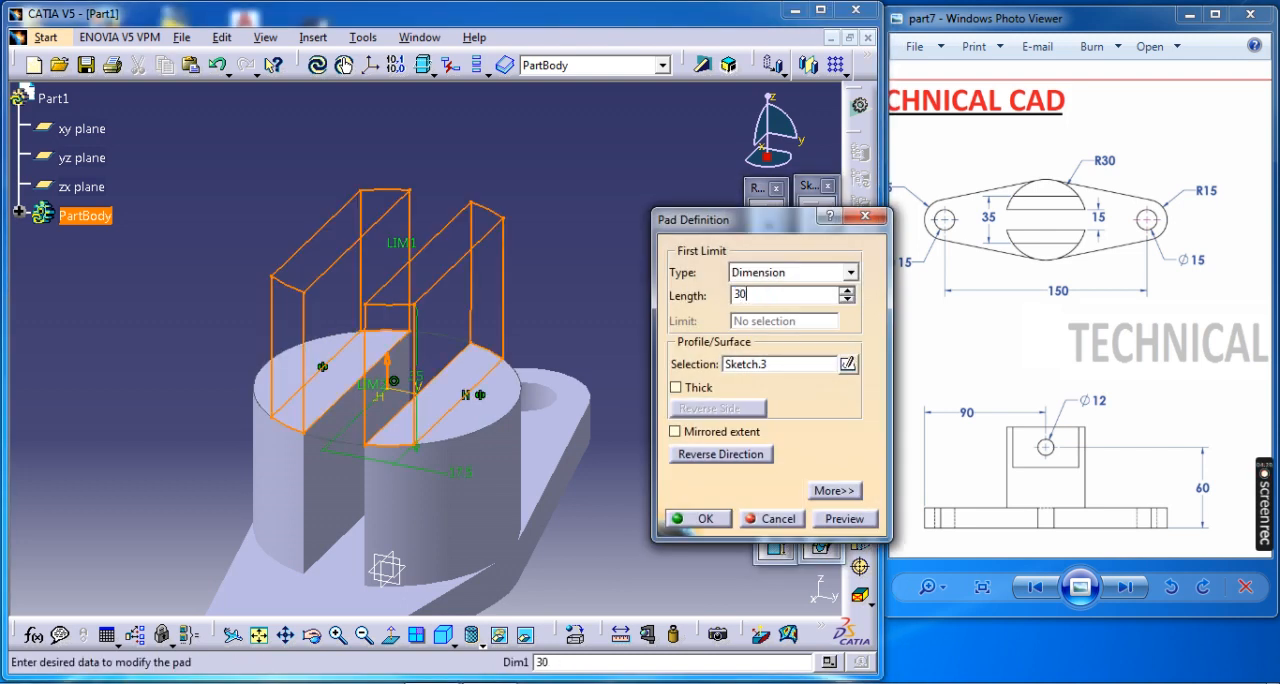
key(Return)
Start a sketch on the outer flat face of the upper upright and draw a centred circle about 8 mm in diameter.
click(464, 336)
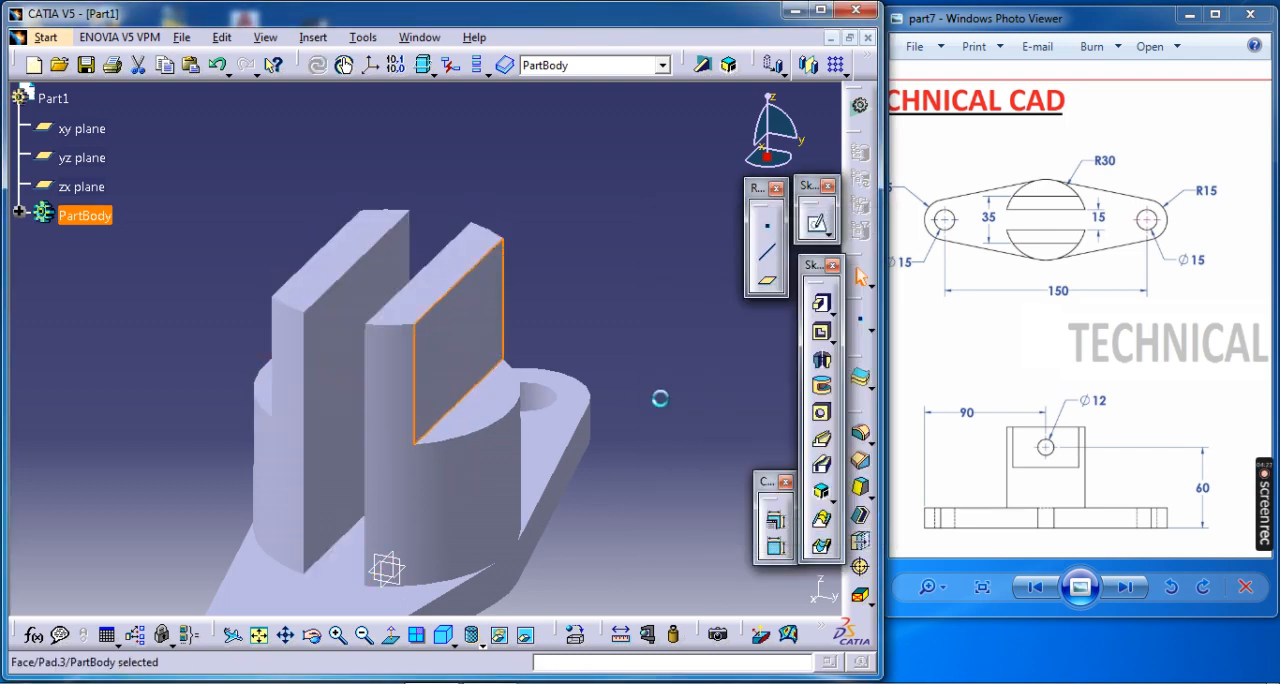
click(816, 224)
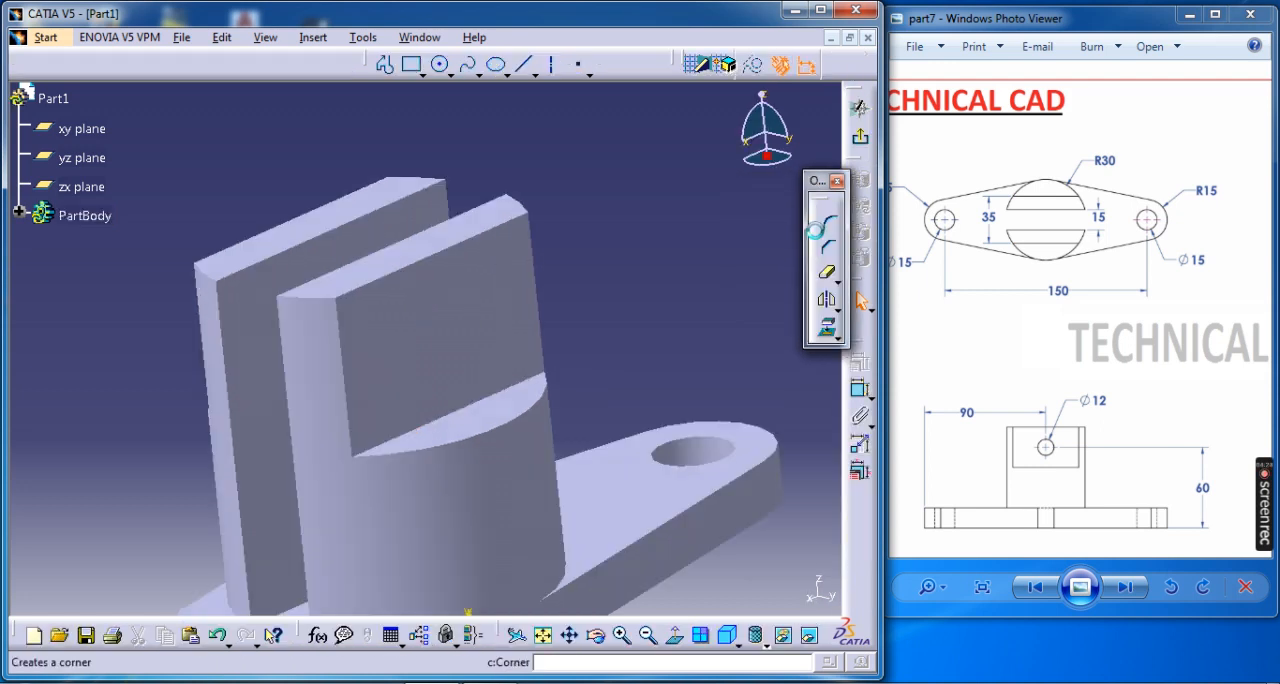
click(441, 65)
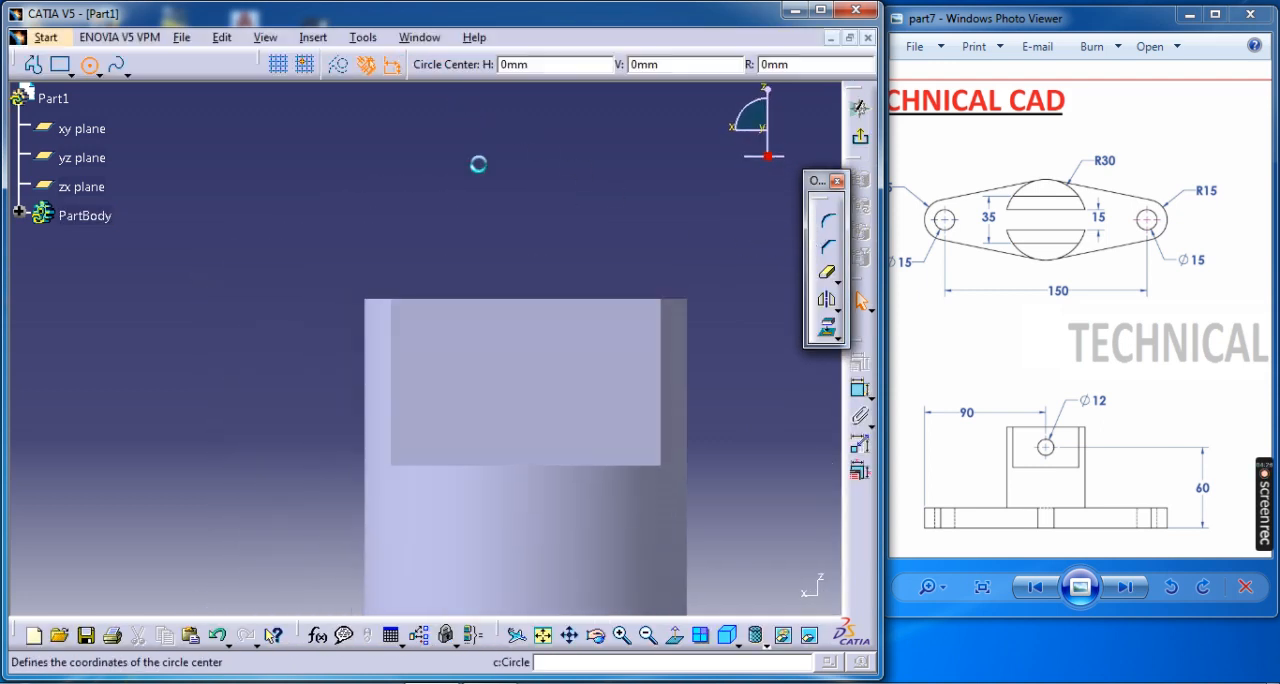
click(525, 374)
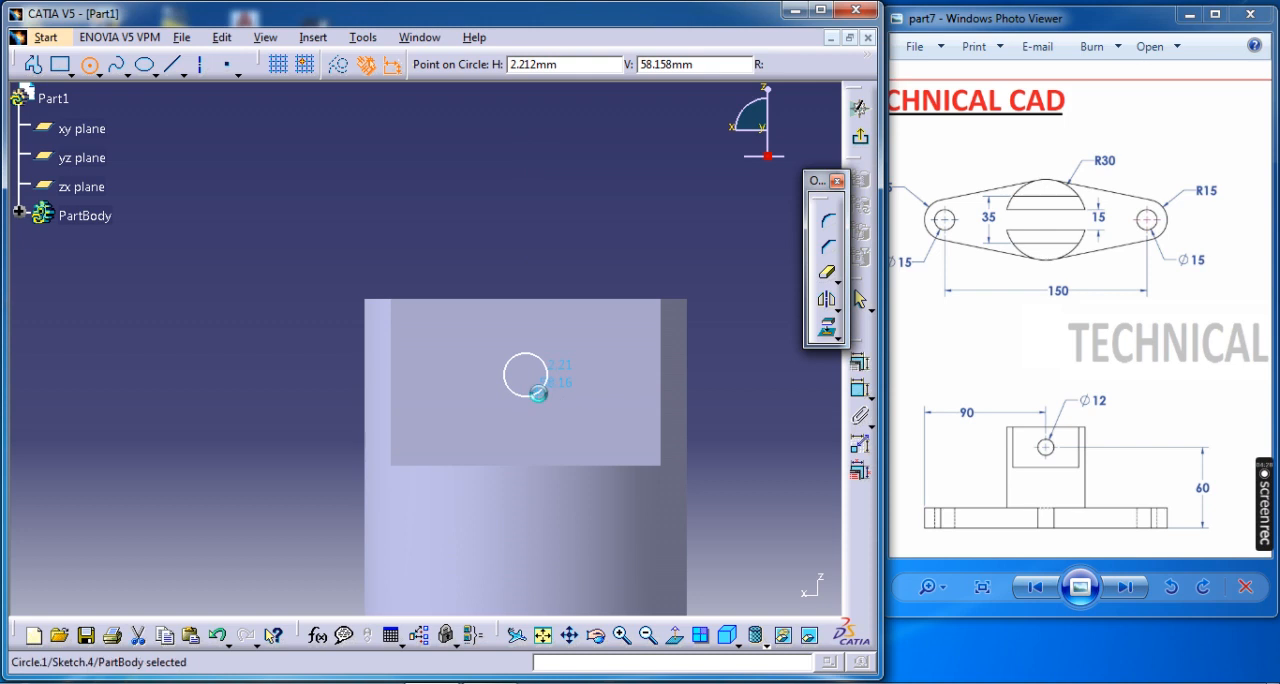
click(538, 393)
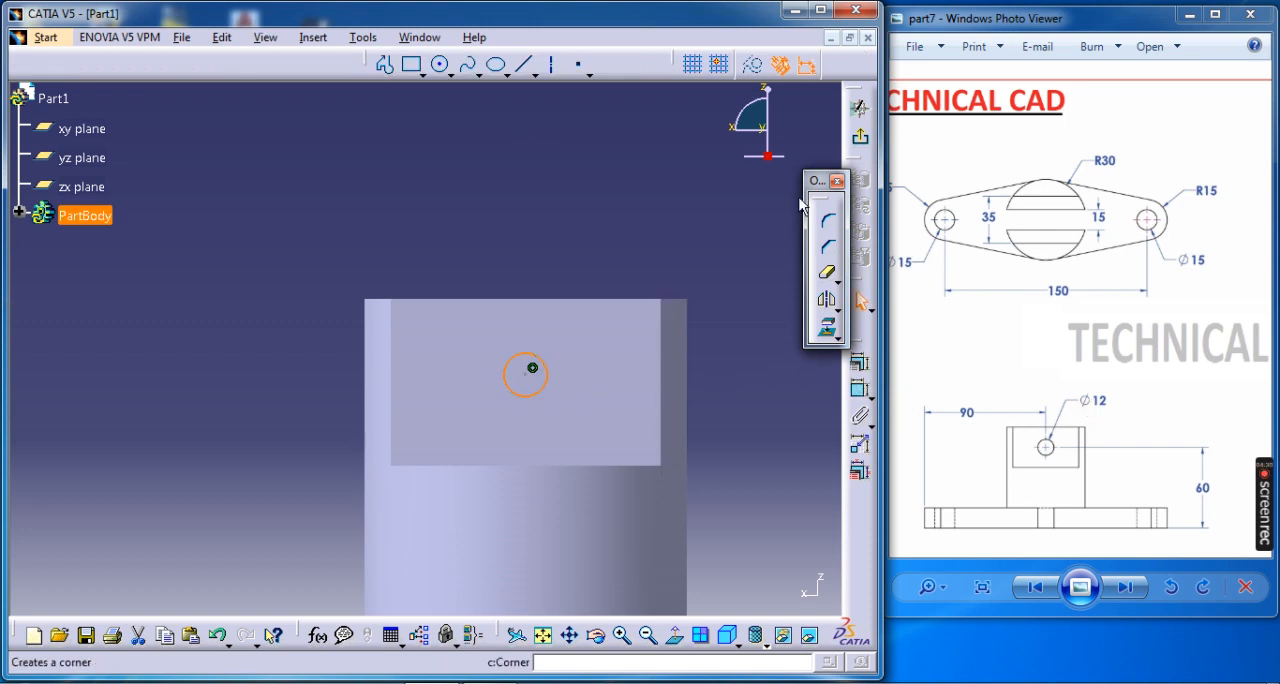
Dimension the circle and set its diameter to 12 mm.
click(859, 362)
click(766, 380)
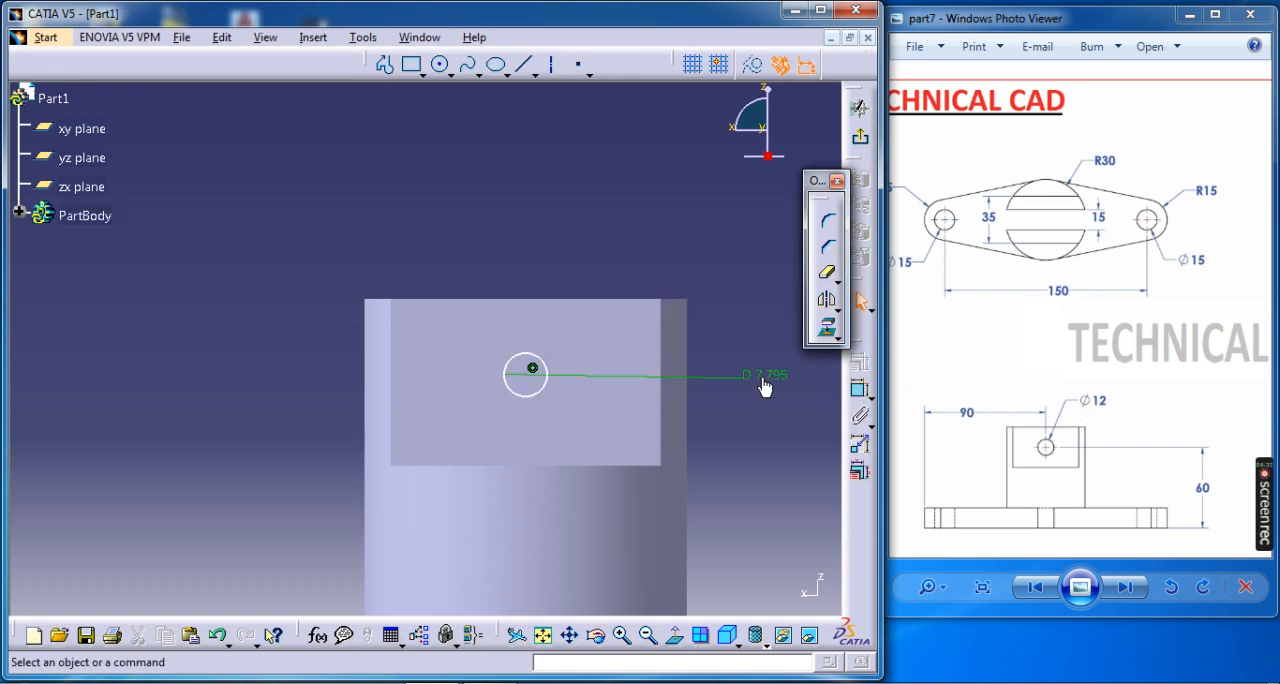
double_click(766, 375)
key(Return)
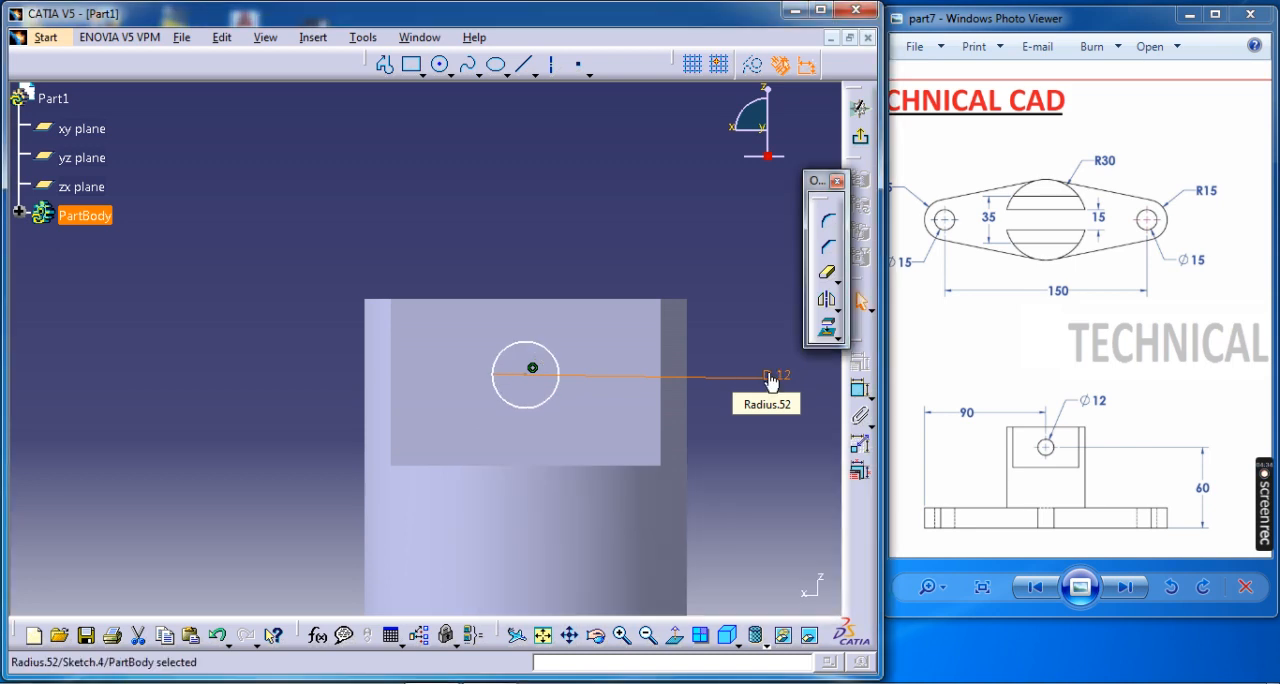
Dimension the circle's centre height above the horizontal axis, set it to 60 mm, and exit the sketch.
middle_drag(575, 388, 505, 231)
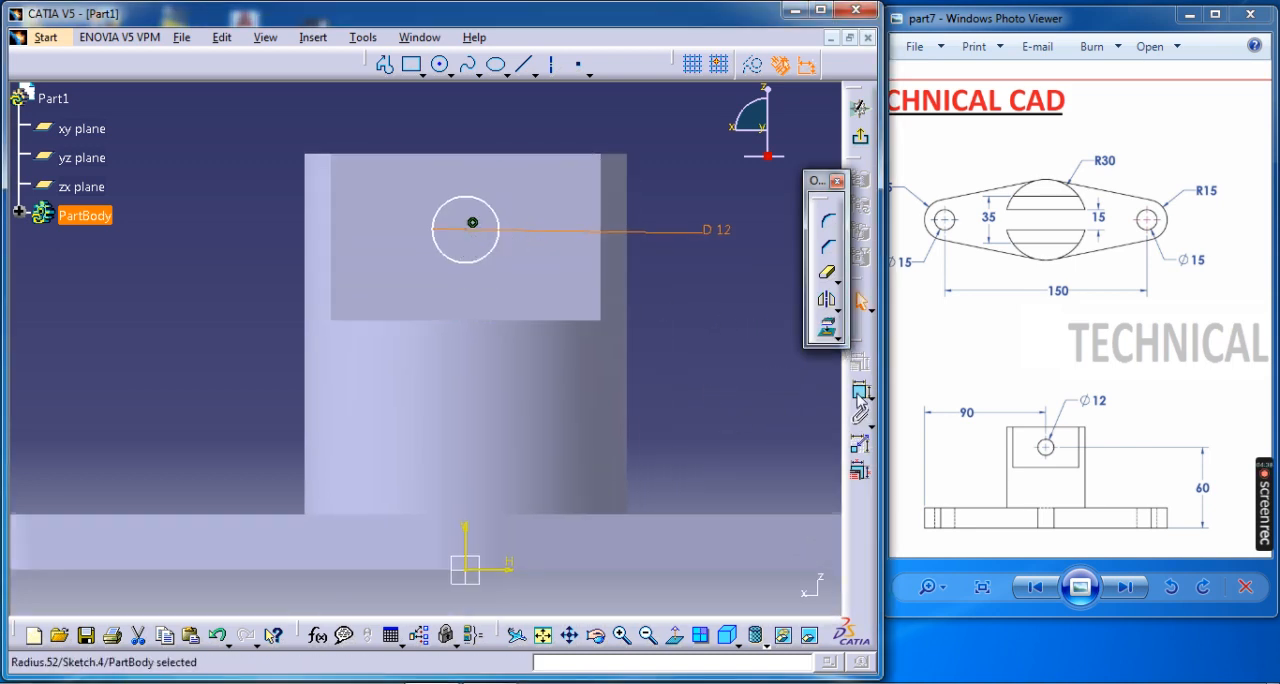
click(860, 390)
click(509, 569)
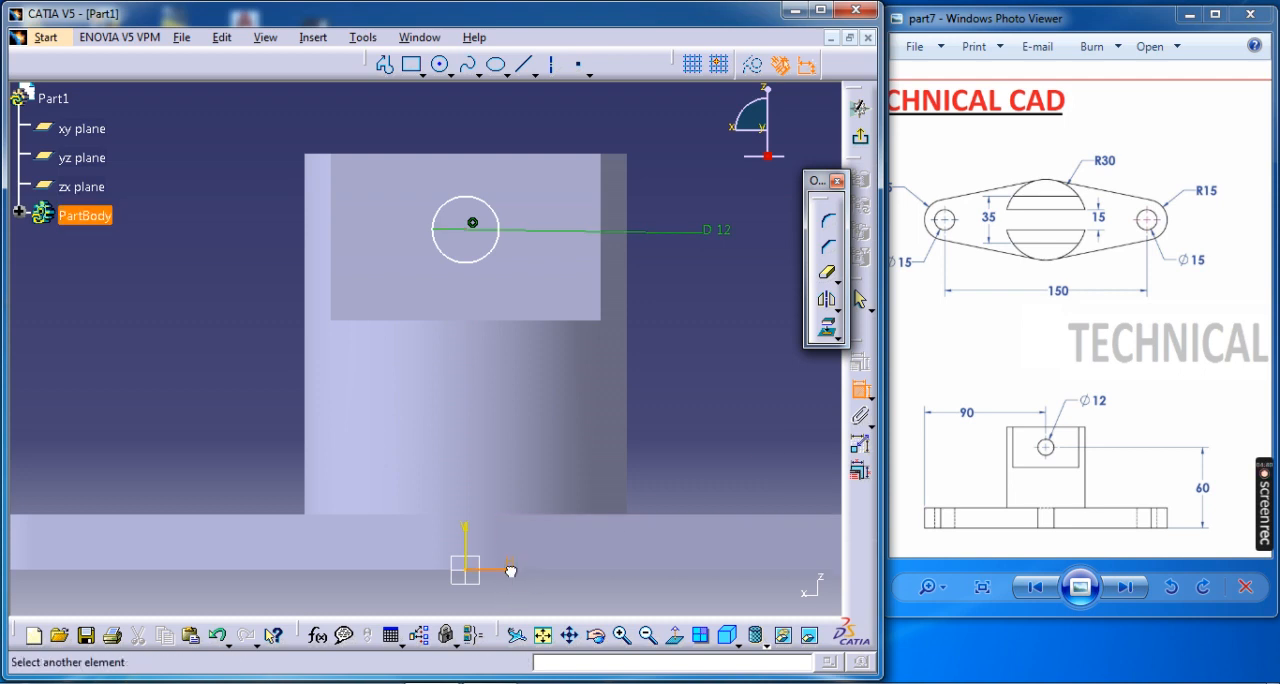
click(473, 225)
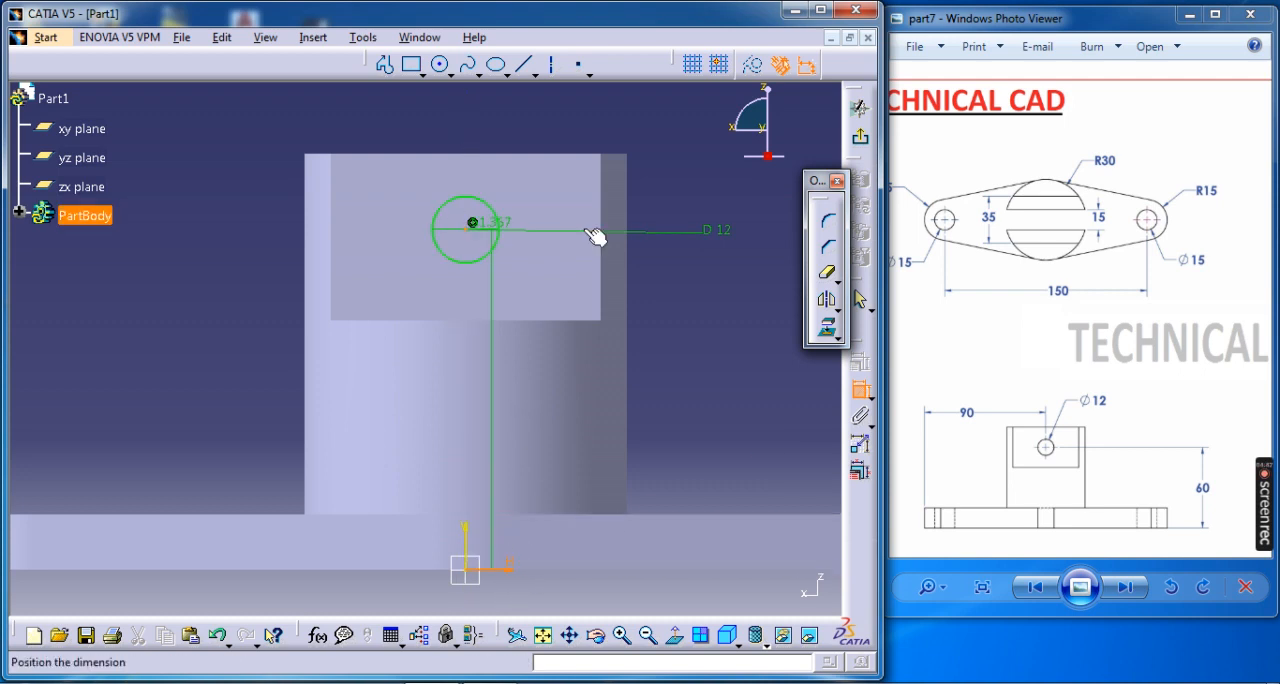
click(713, 322)
double_click(714, 320)
text(60)
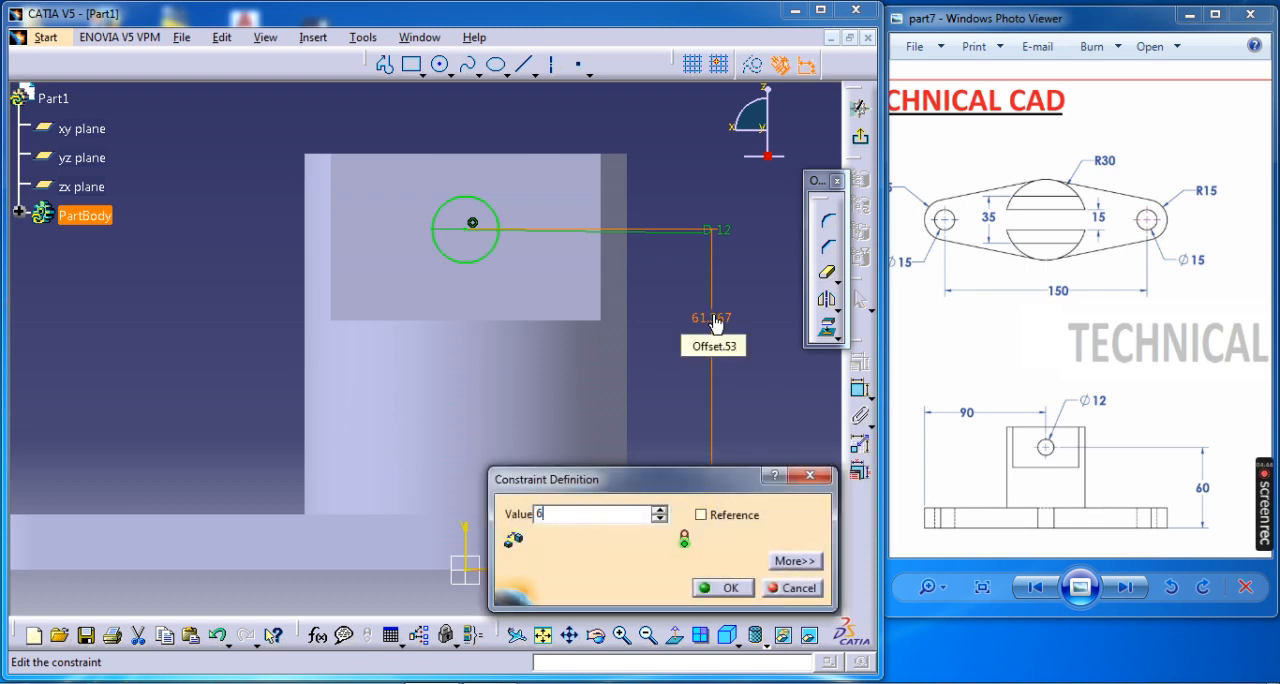
key(Return)
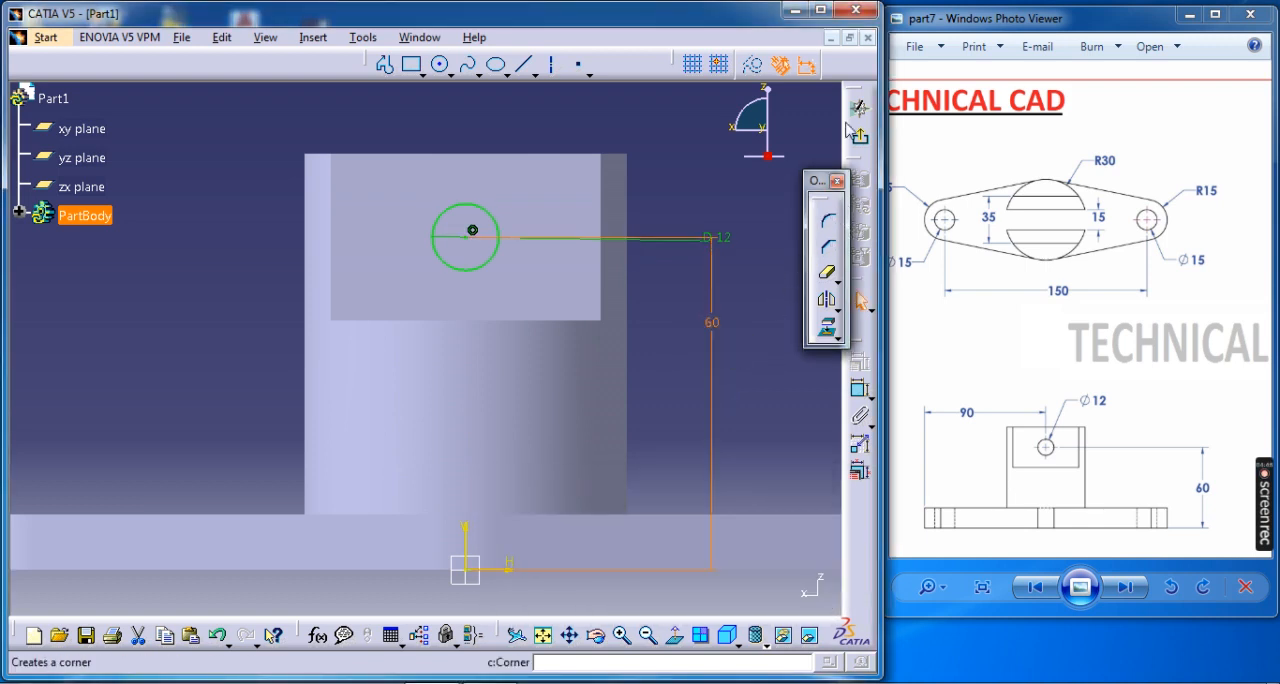
click(858, 134)
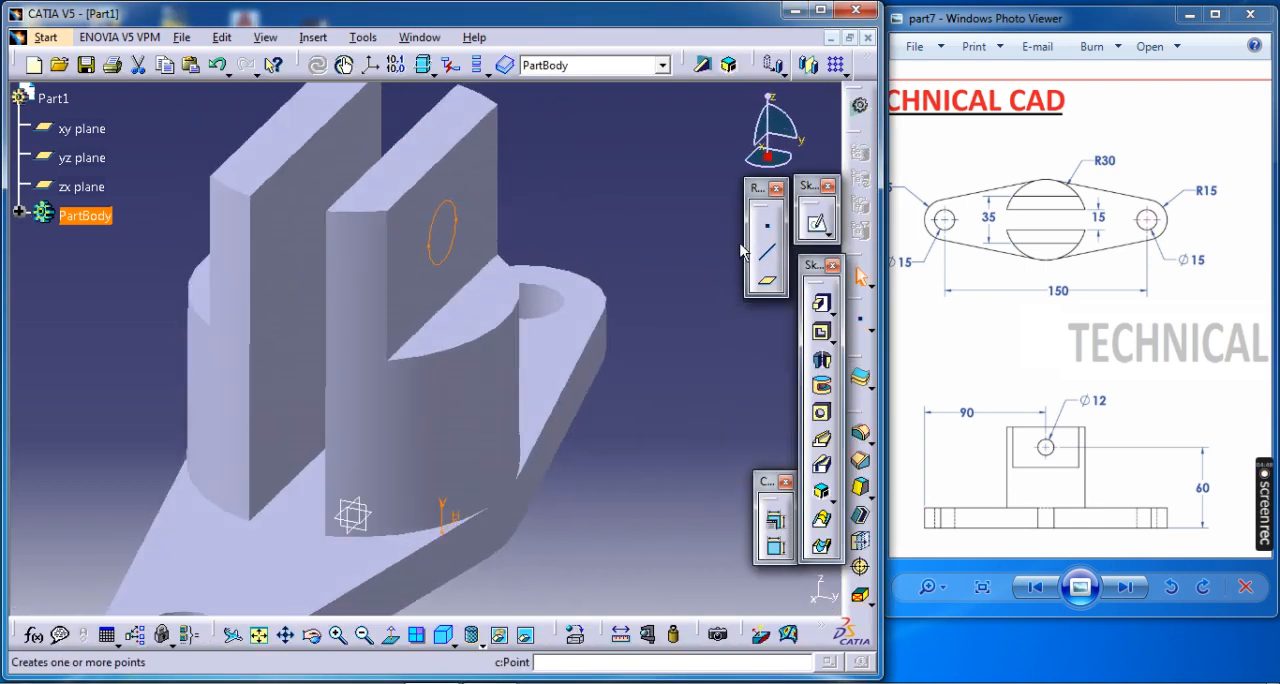